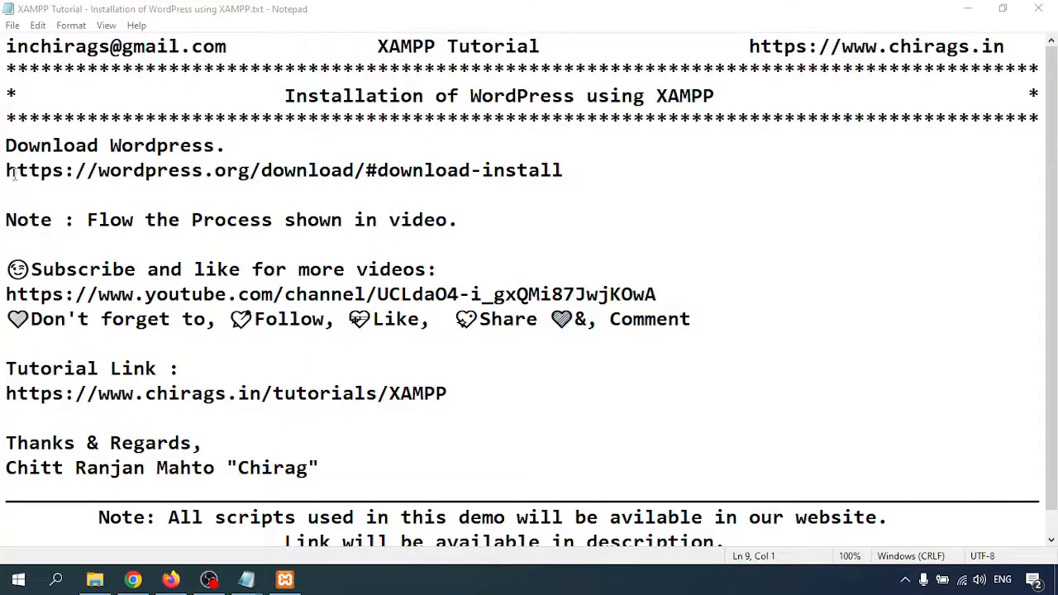
drag(7, 172, 581, 172)
key(ctrl+c)
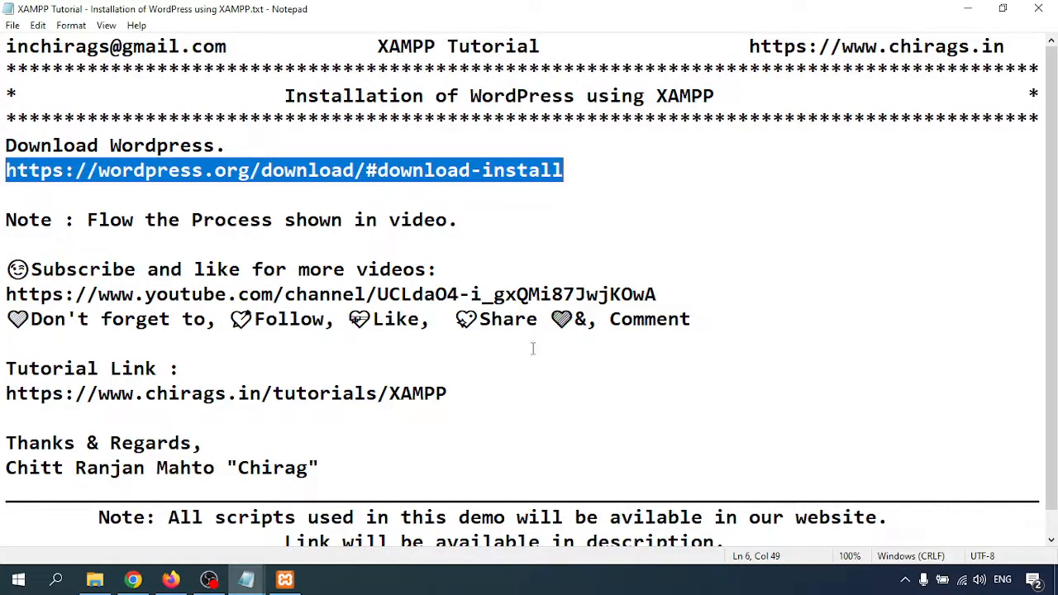
In Firefox, open a fresh tab and close the phpMyAdmin and Download XAMPP tabs.
click(170, 579)
click(364, 17)
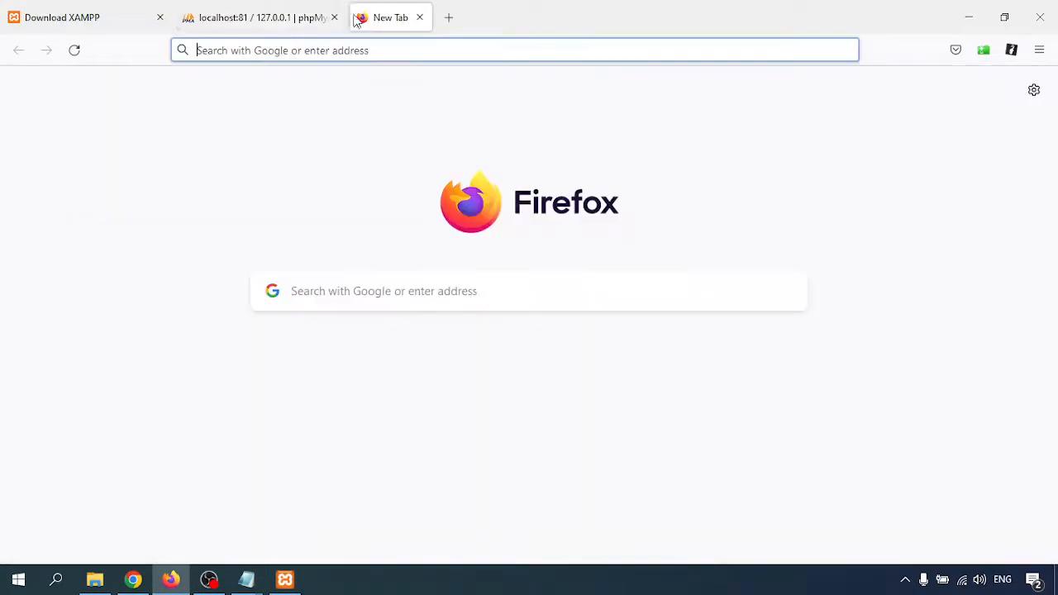
click(333, 17)
click(158, 17)
Load the wordpress.org download page offering WordPress 6.0 from the copied link.
key(ctrl+v)
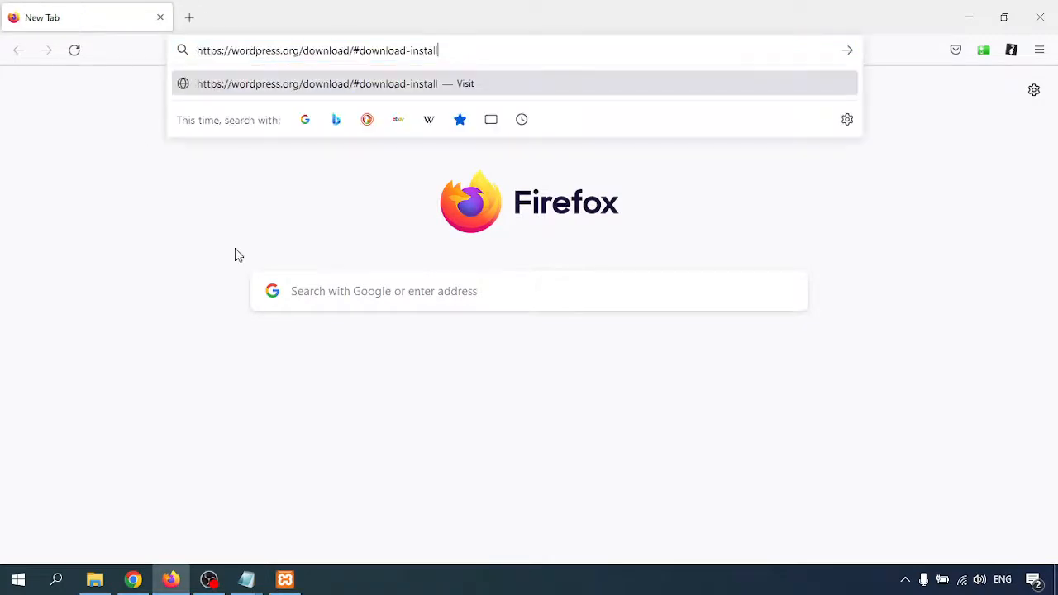
key(Return)
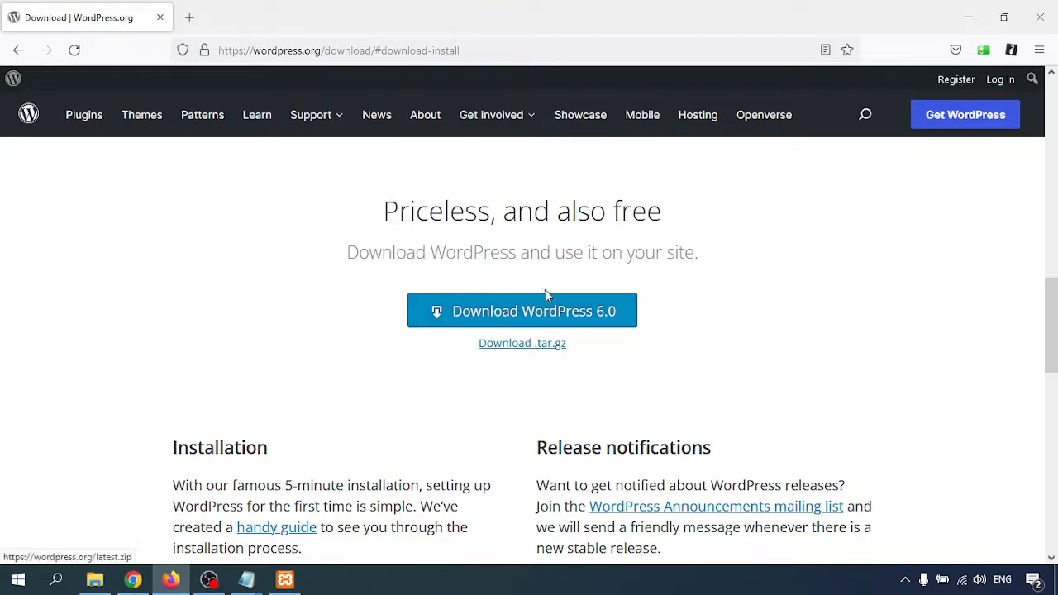
drag(559, 211, 698, 219)
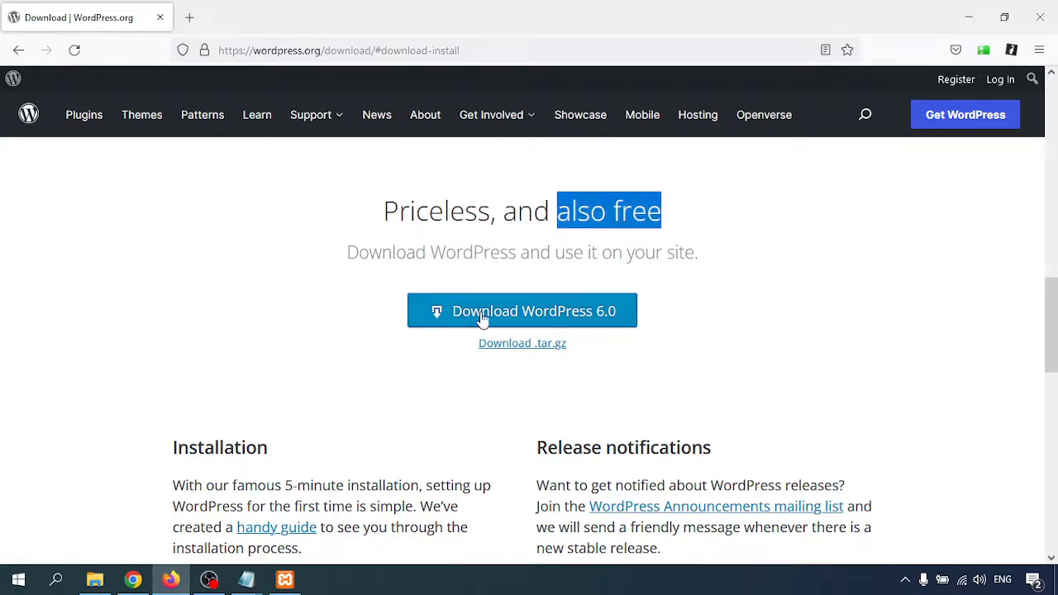
click(95, 580)
Hide the Date modified column in the File Explorer file list.
click(248, 118)
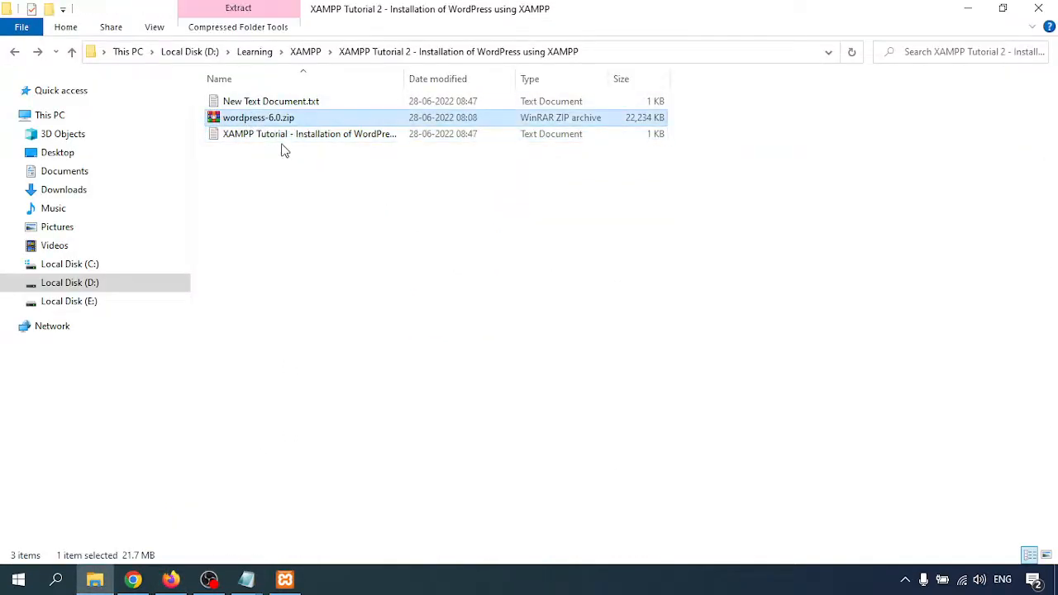
right_click(428, 79)
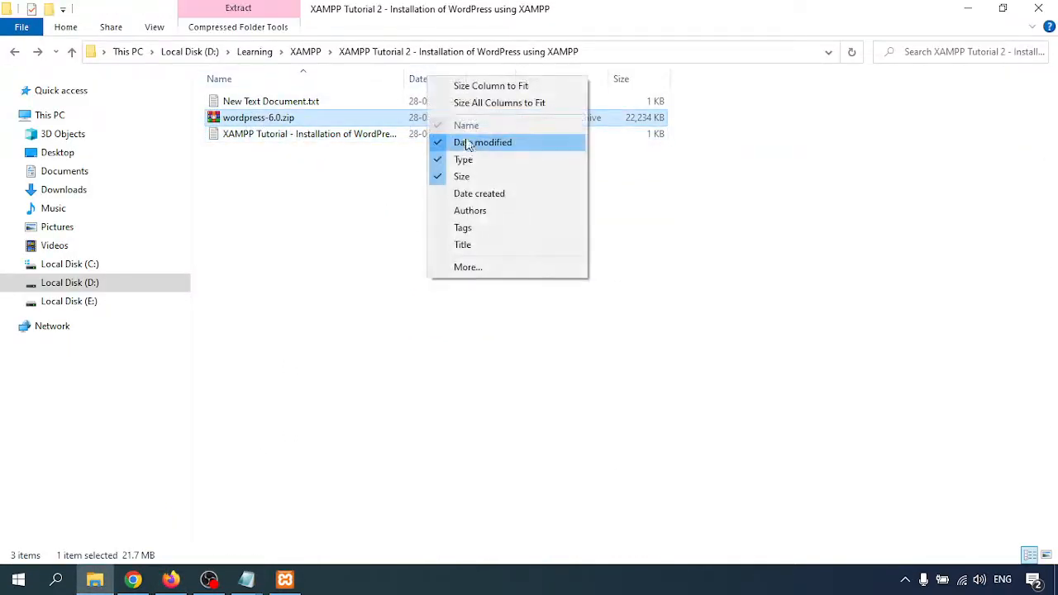
click(461, 142)
Extract wordpress-6.0.zip to a wordpress-6.0 folder and check the wordpress folder inside.
right_click(238, 122)
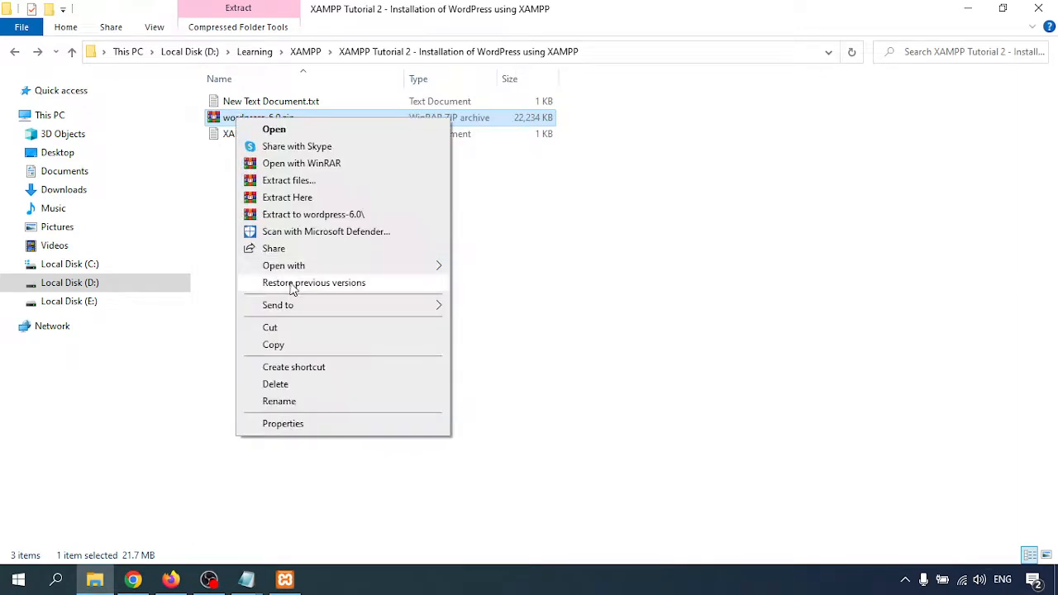
click(308, 214)
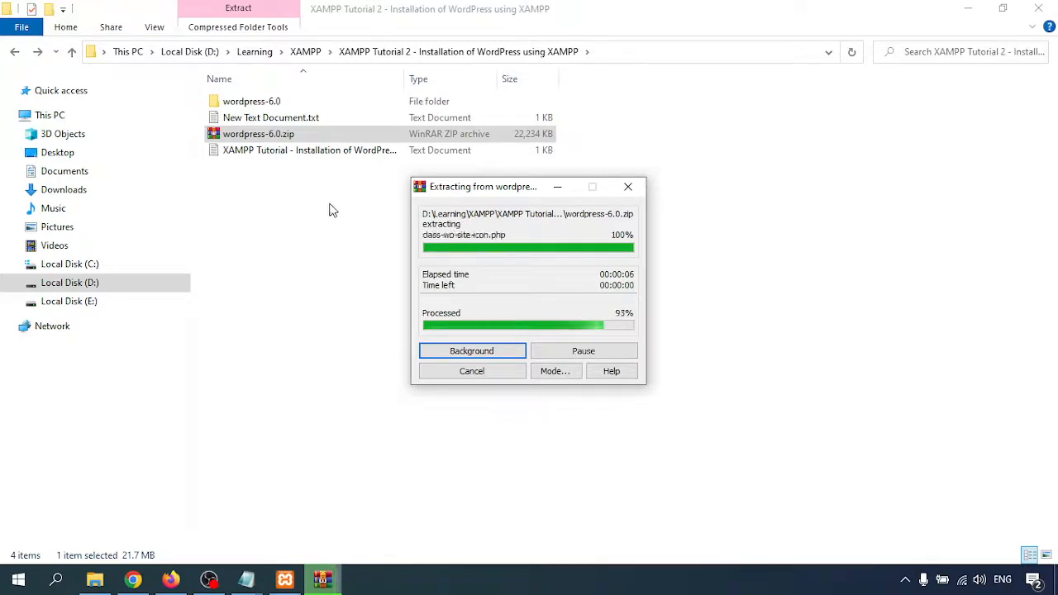
click(260, 174)
double_click(244, 102)
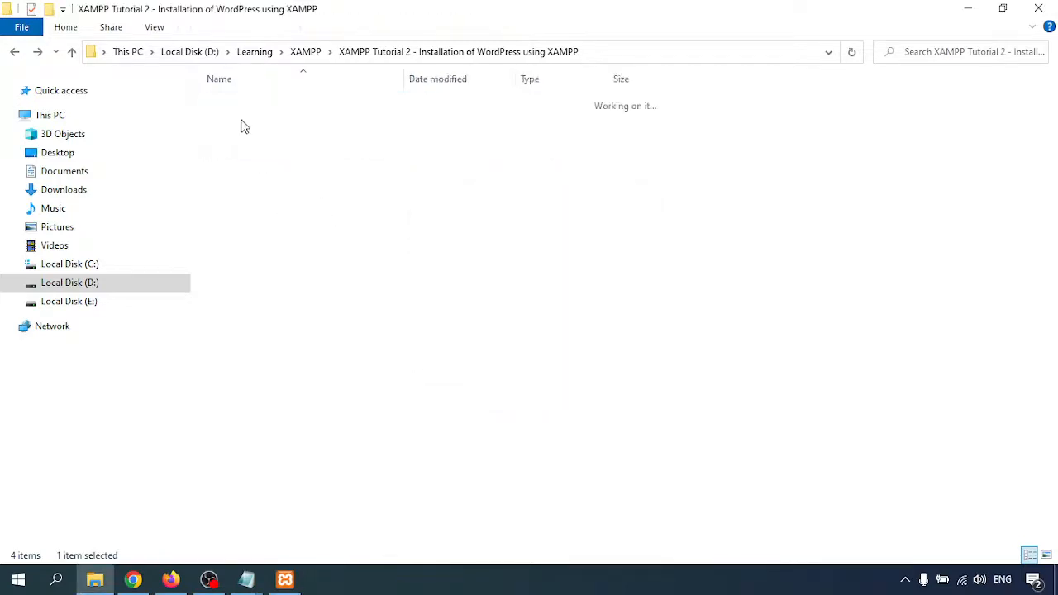
click(250, 105)
double_click(261, 101)
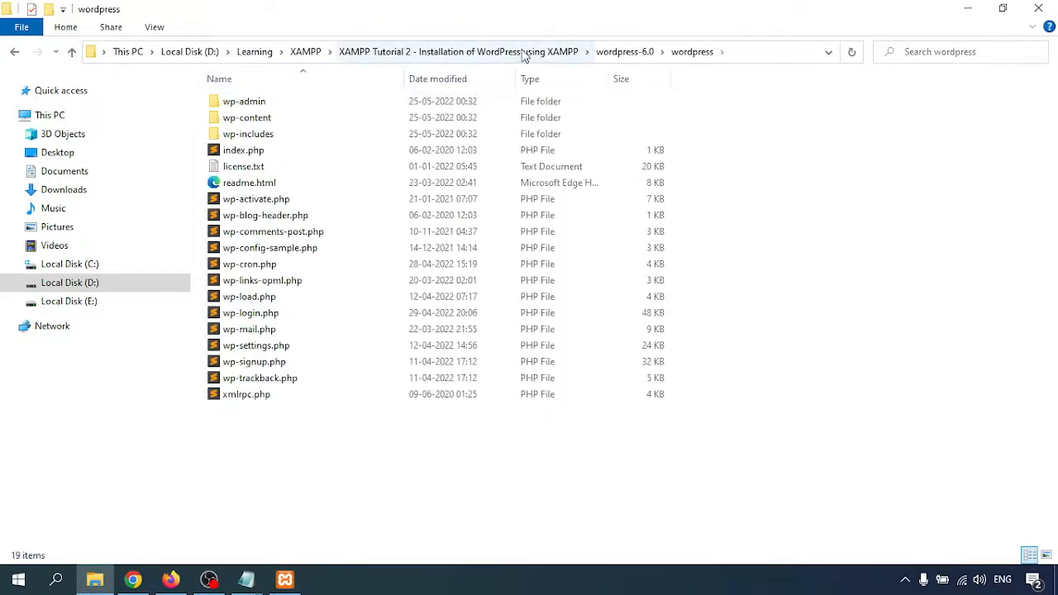
click(624, 52)
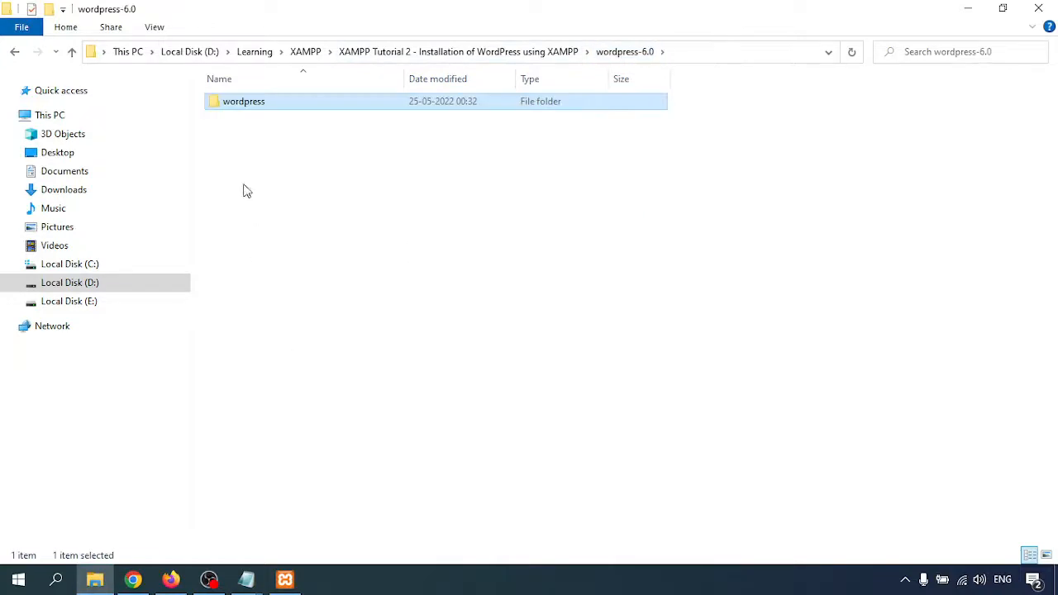
Open D:\xampp\htdocs via Win+R and paste the wordpress folder into it.
key(super+r)
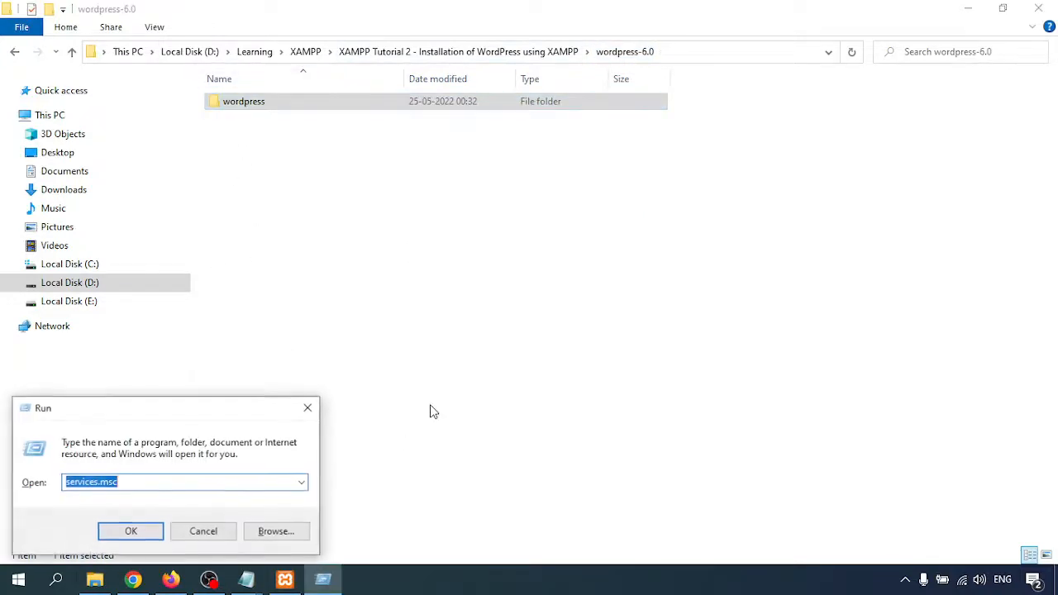
text(d)
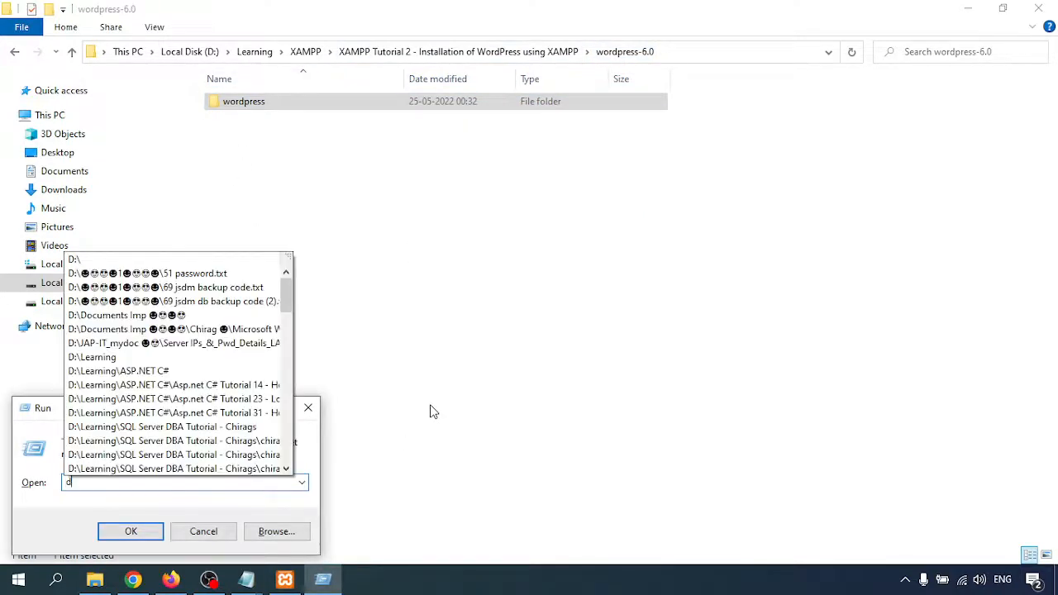
text(:\)
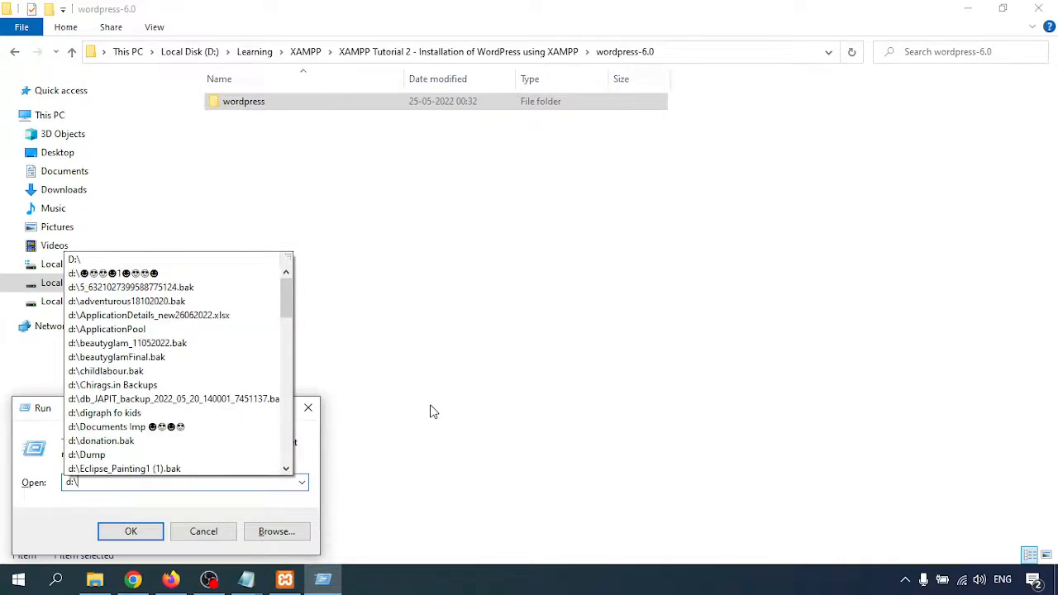
text(xampp)
key(Return)
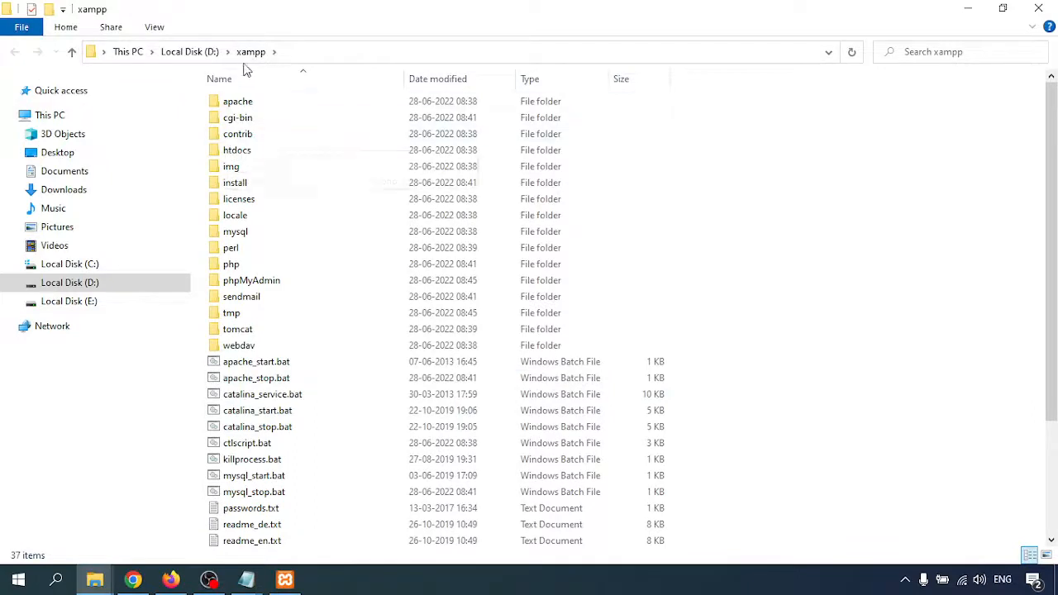
double_click(235, 153)
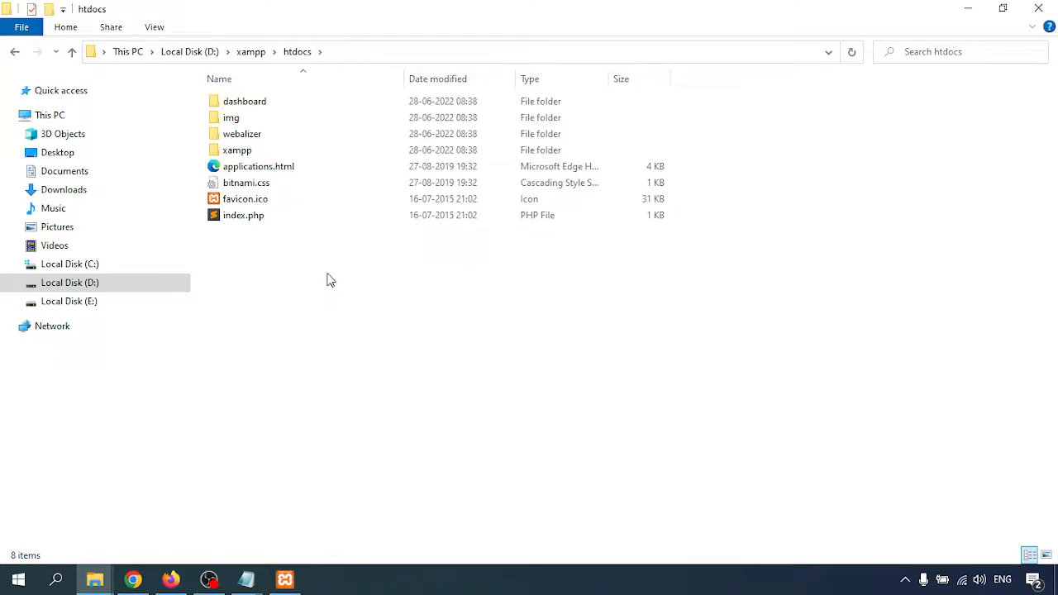
key(ctrl+v)
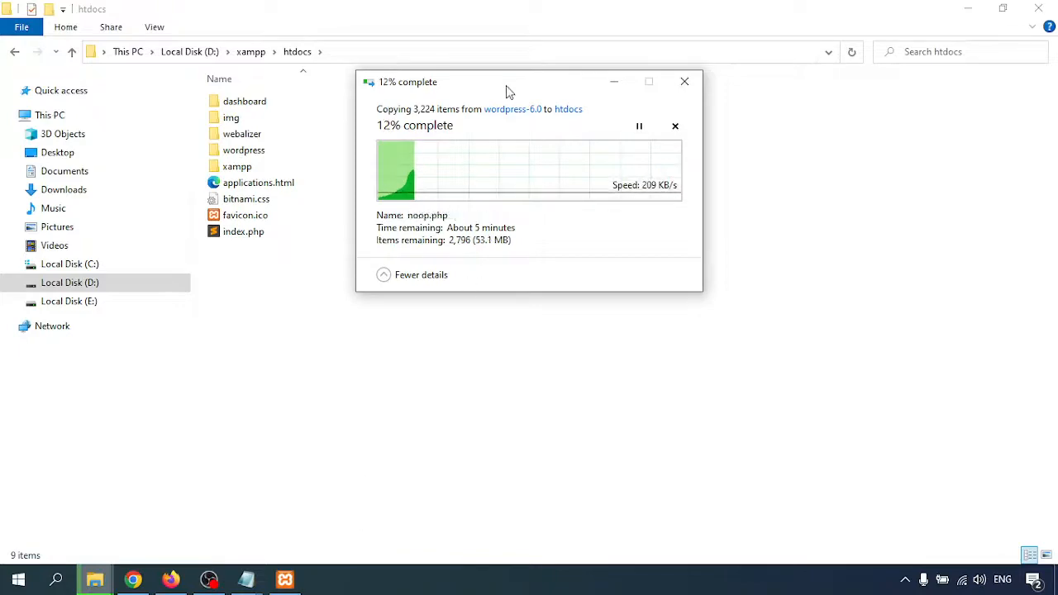
drag(508, 91, 522, 127)
Start Apache on ports 81/444 and MySQL on port 3306 in XAMPP Control Panel.
click(284, 580)
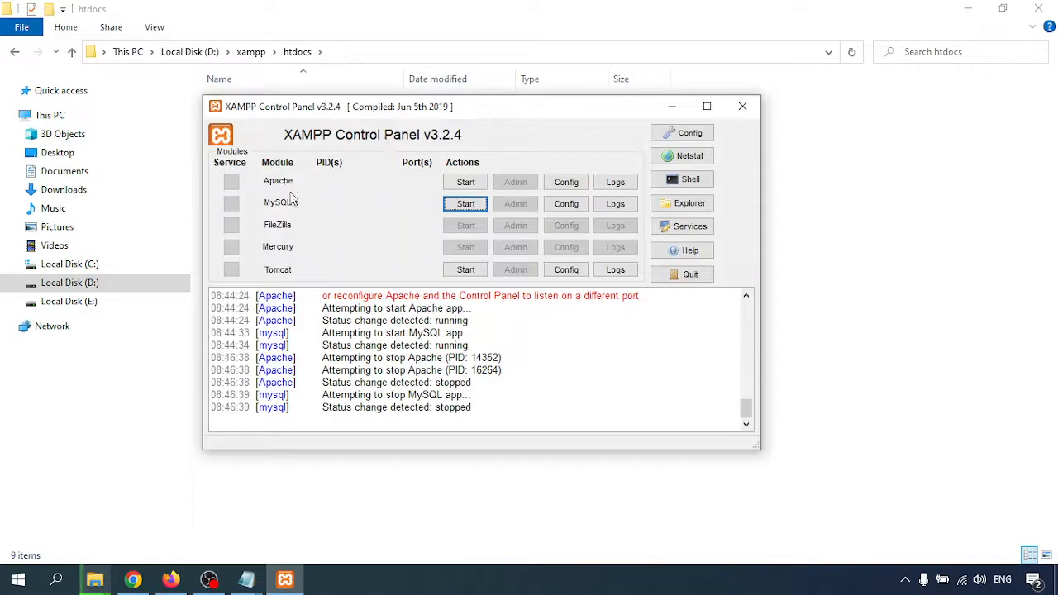
click(465, 182)
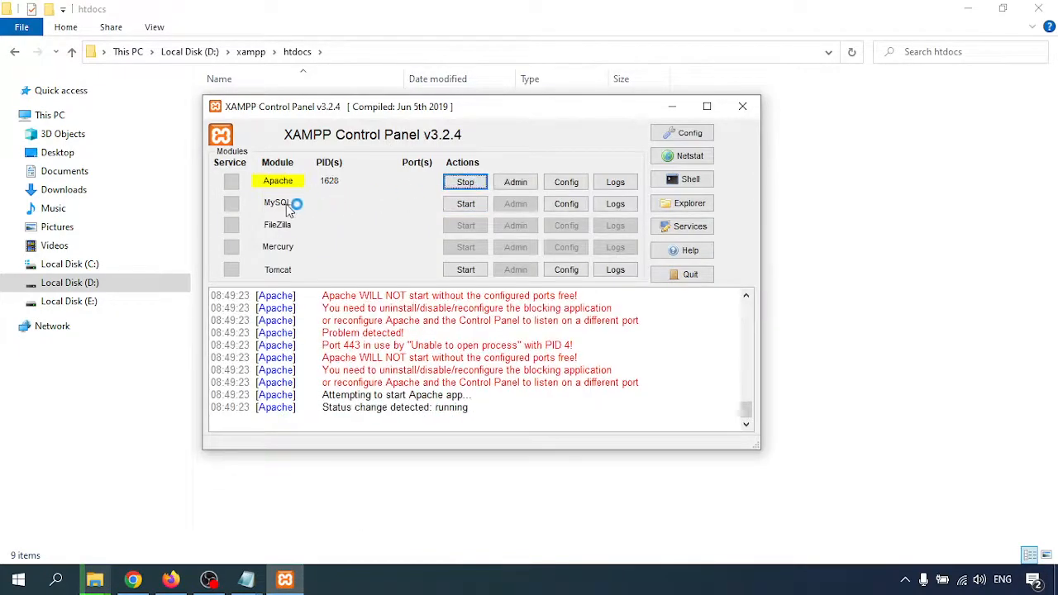
click(465, 204)
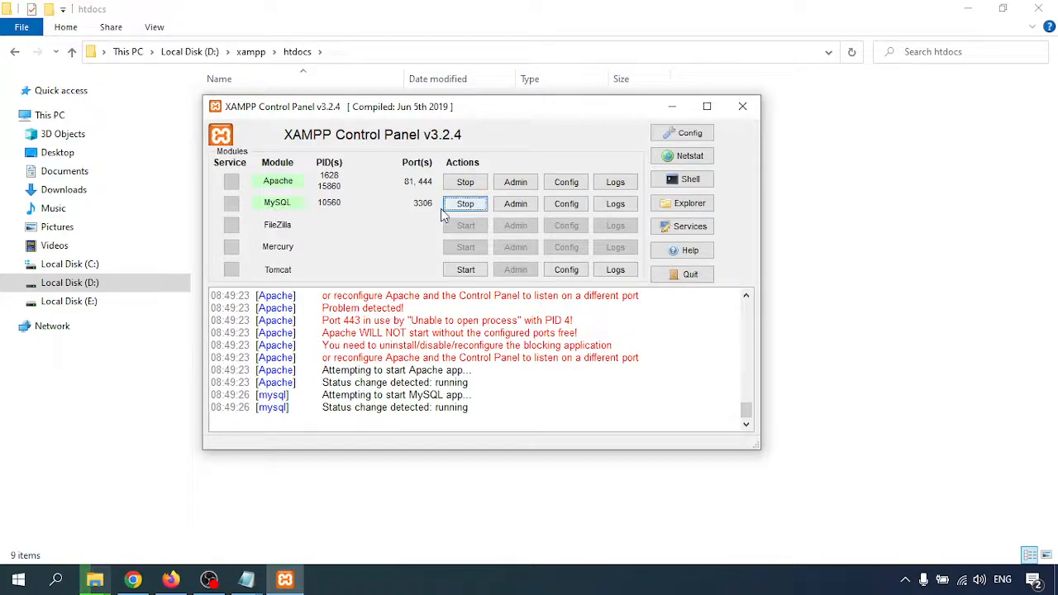
Load localhost:81 in a new tab, open phpMyAdmin and show its Databases page.
click(171, 579)
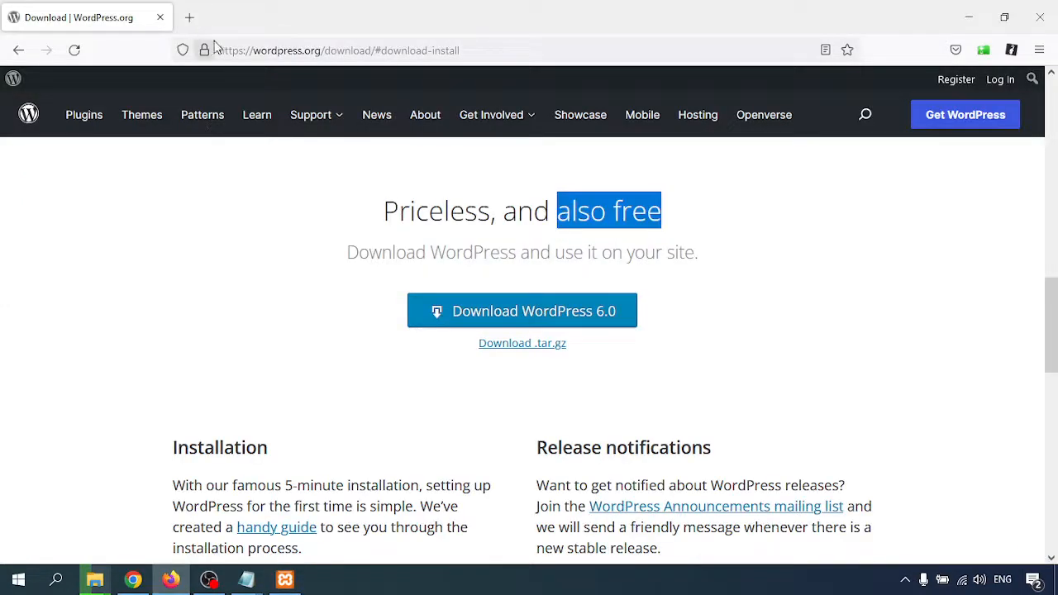
click(191, 18)
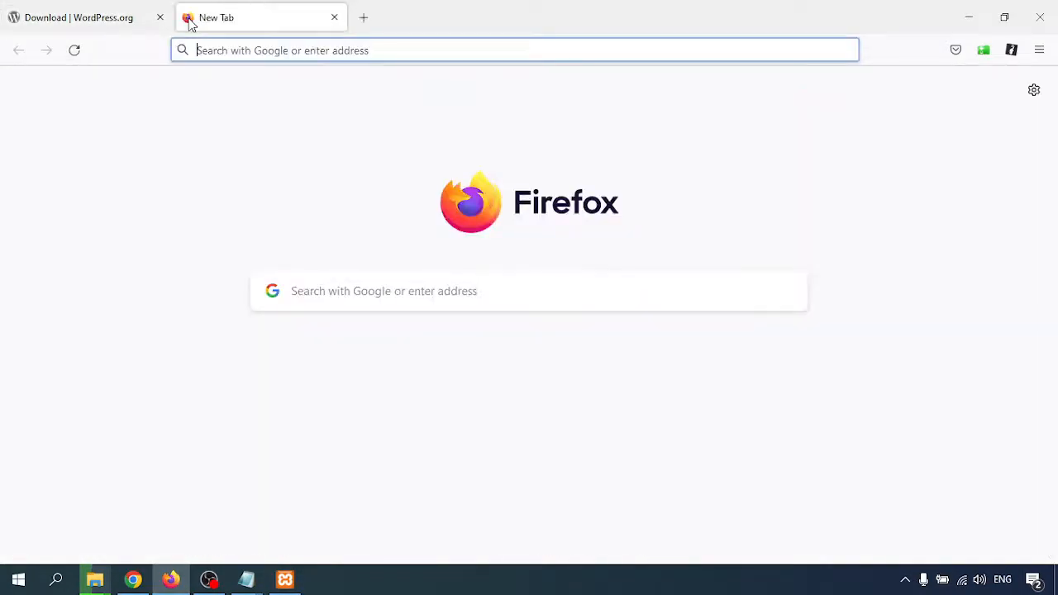
text(loca)
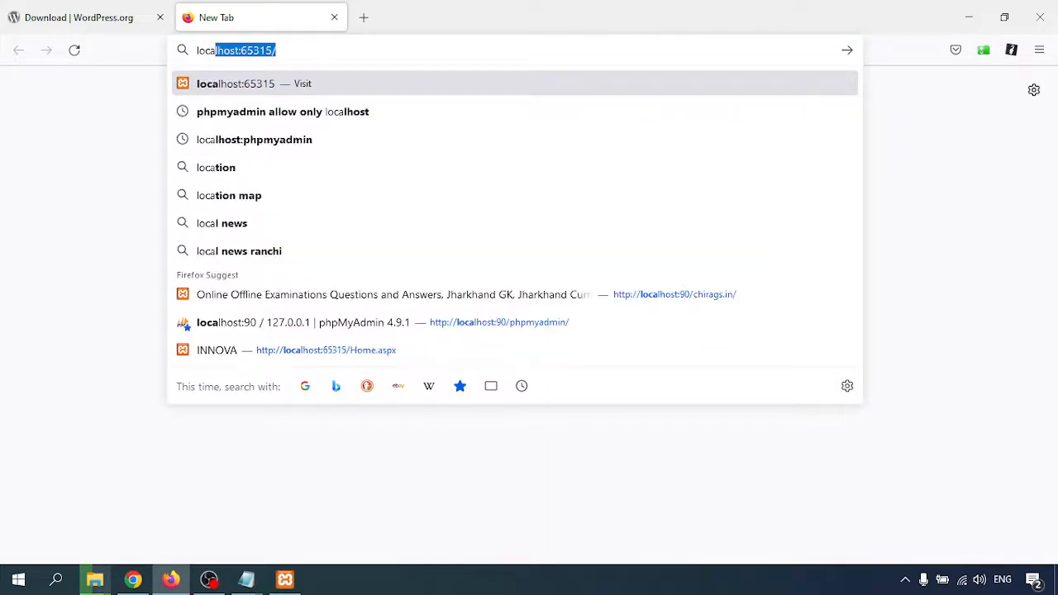
text(lhost:)
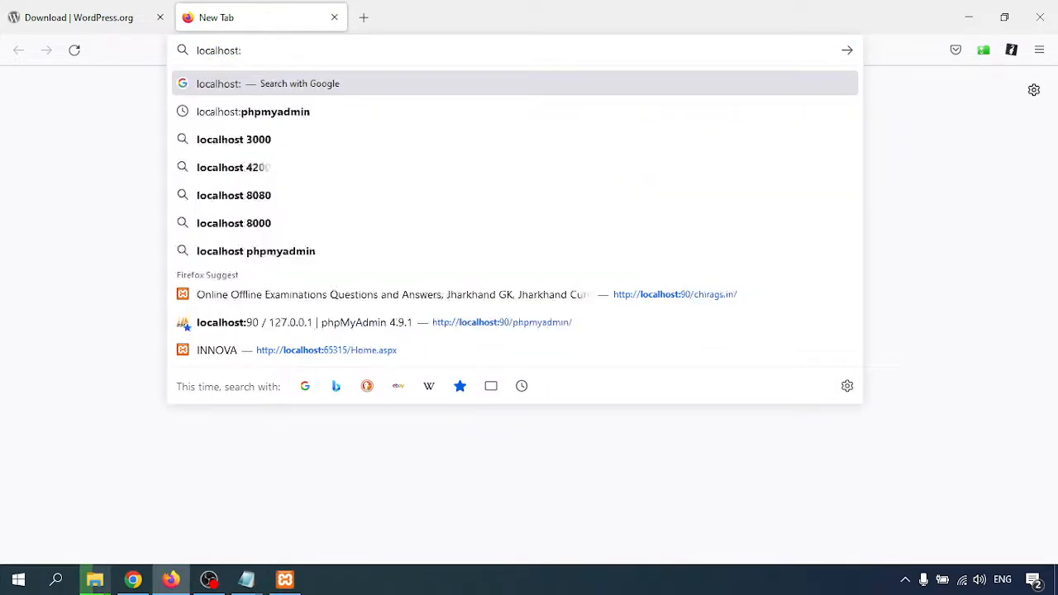
text(81)
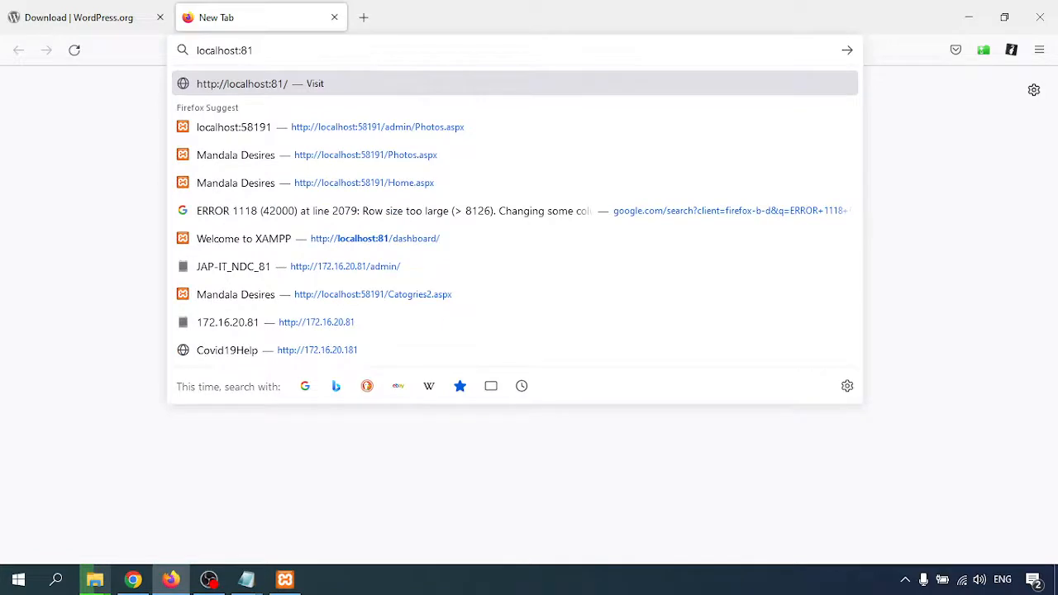
key(Return)
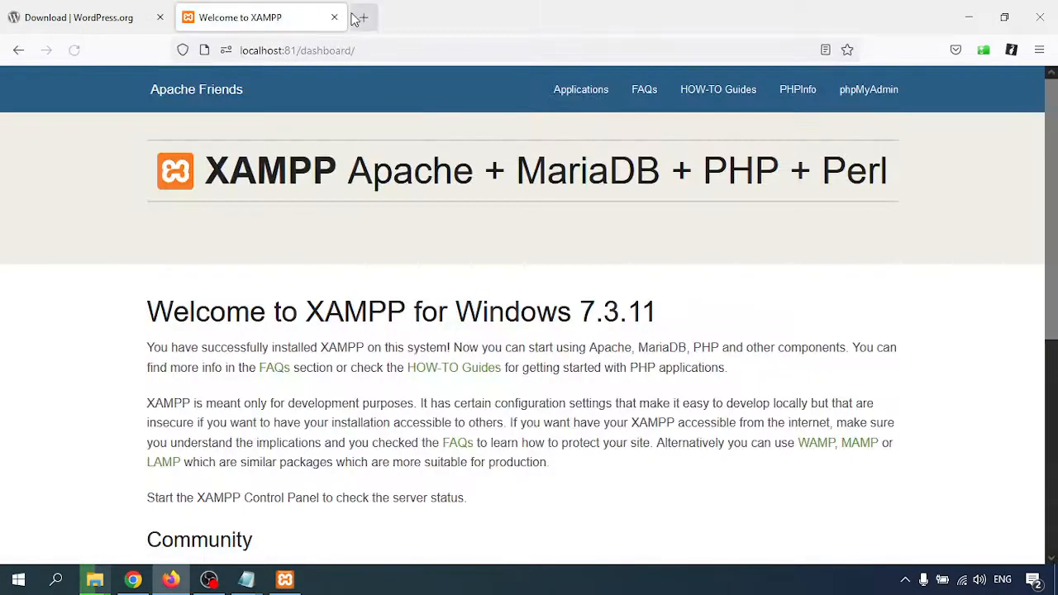
click(869, 89)
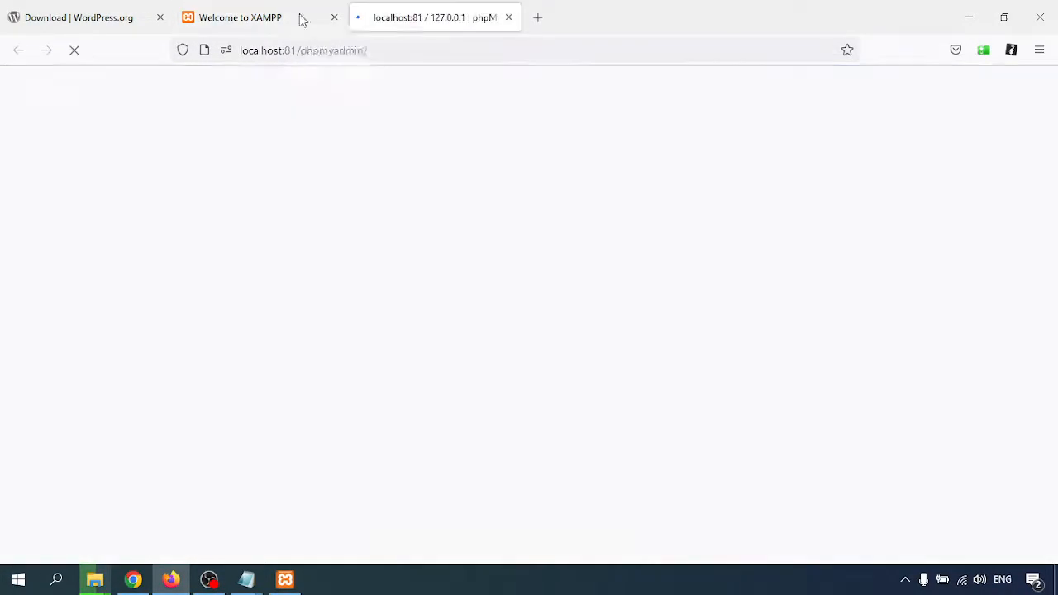
drag(424, 18, 271, 20)
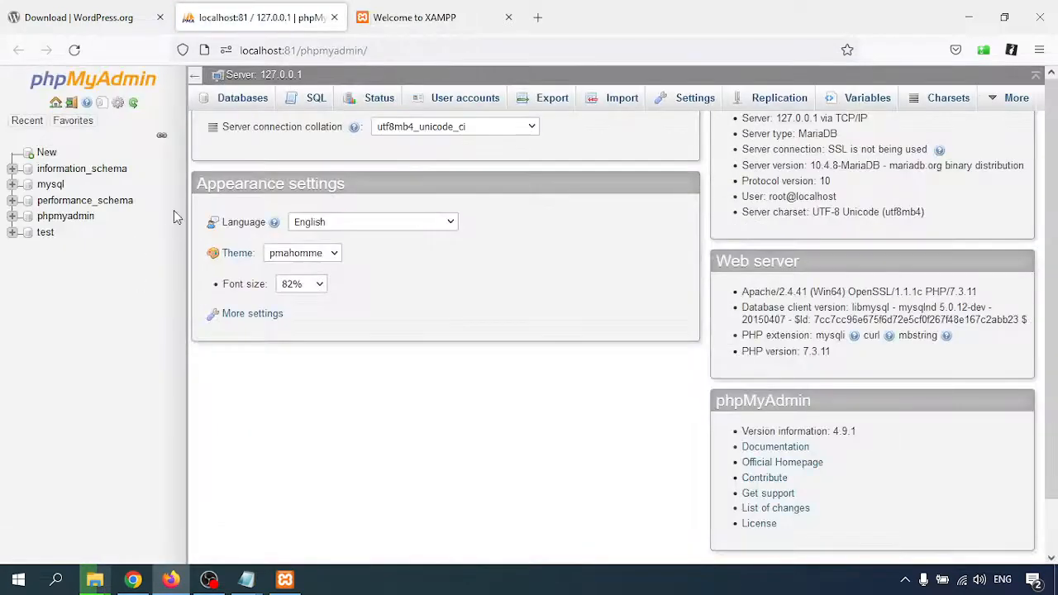
click(240, 99)
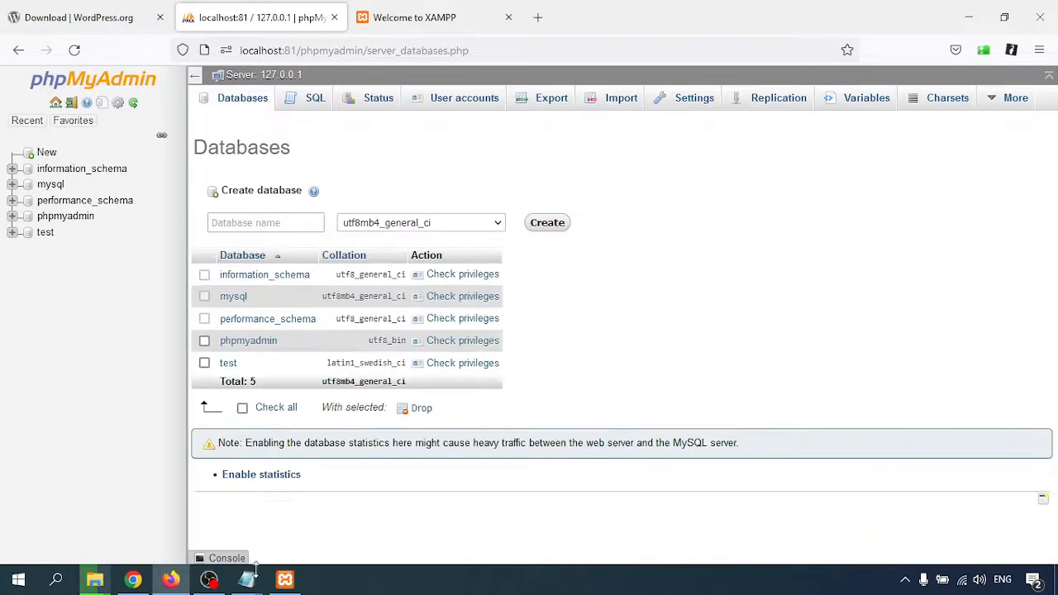
Copy the word 'wordpress' from the download URL in the Notepad notes.
mouse_move(254, 585)
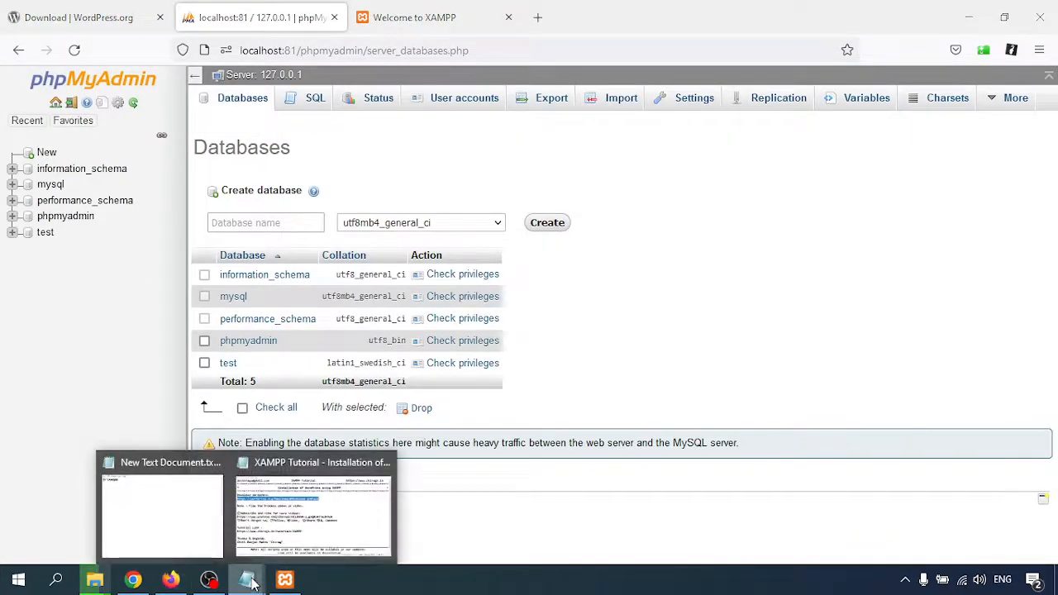
click(309, 508)
click(260, 219)
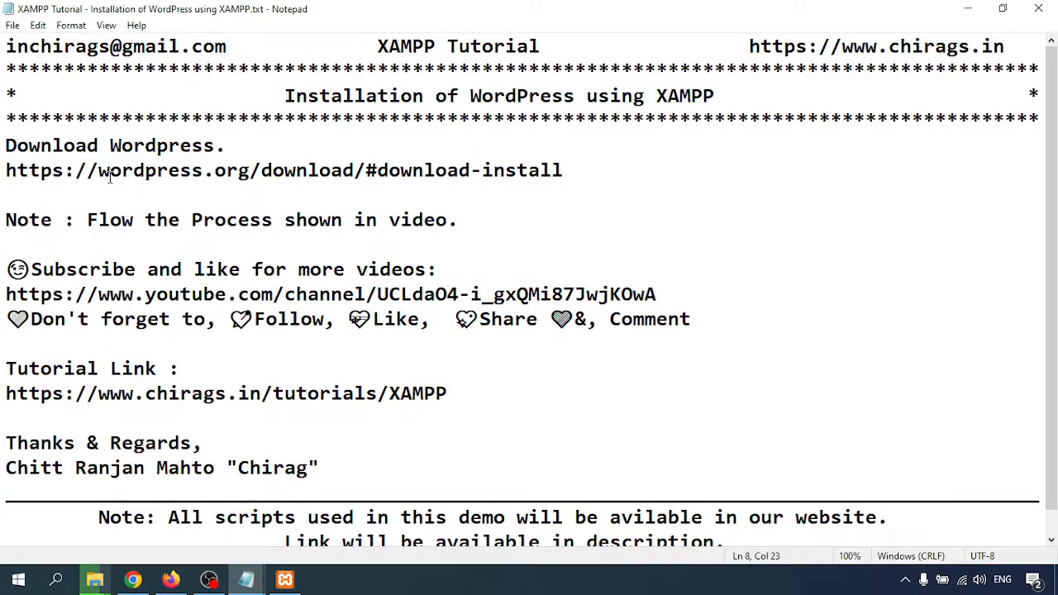
drag(100, 173, 203, 172)
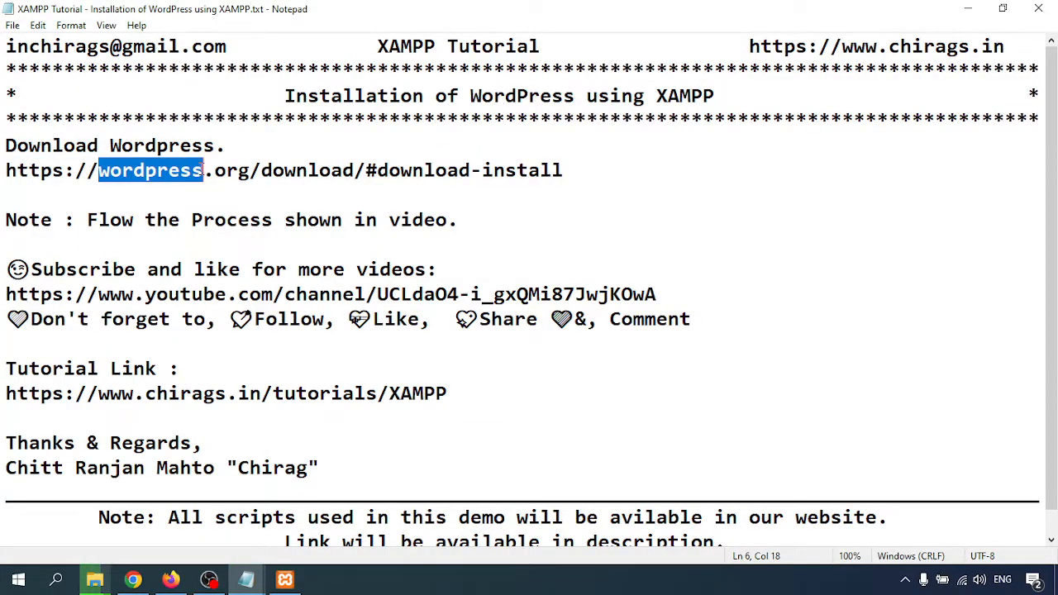
click(310, 264)
click(170, 579)
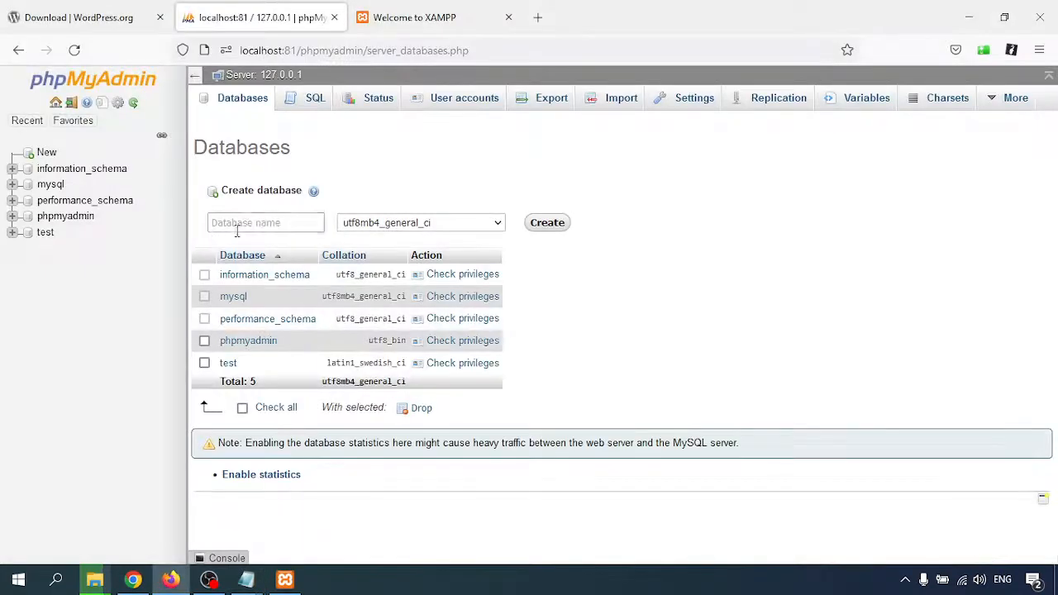
Create a database named wordpress with utf8mb4_general_ci collation.
click(236, 230)
text(wordpress)
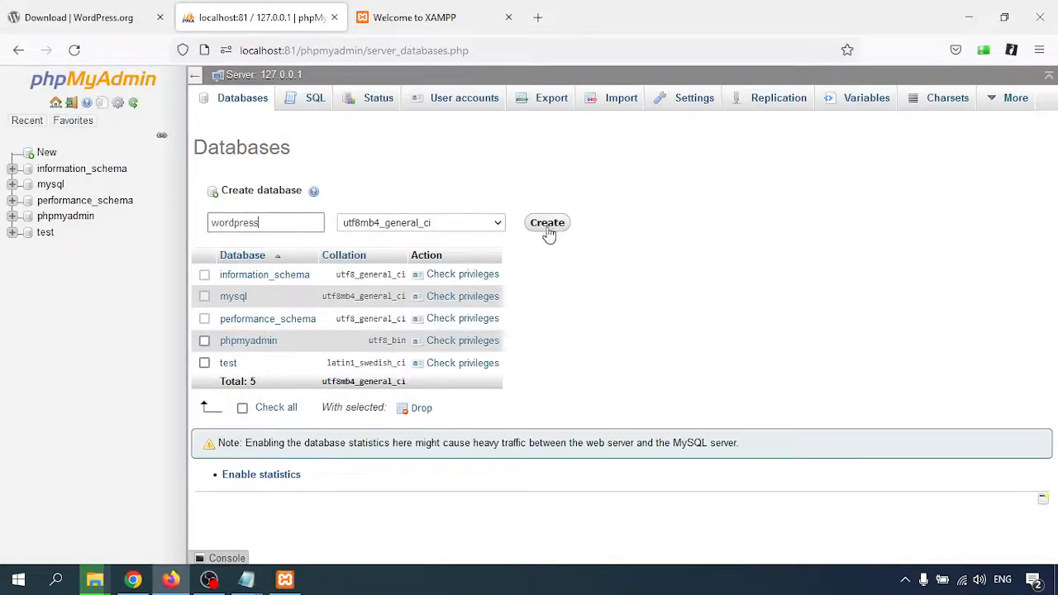
click(403, 223)
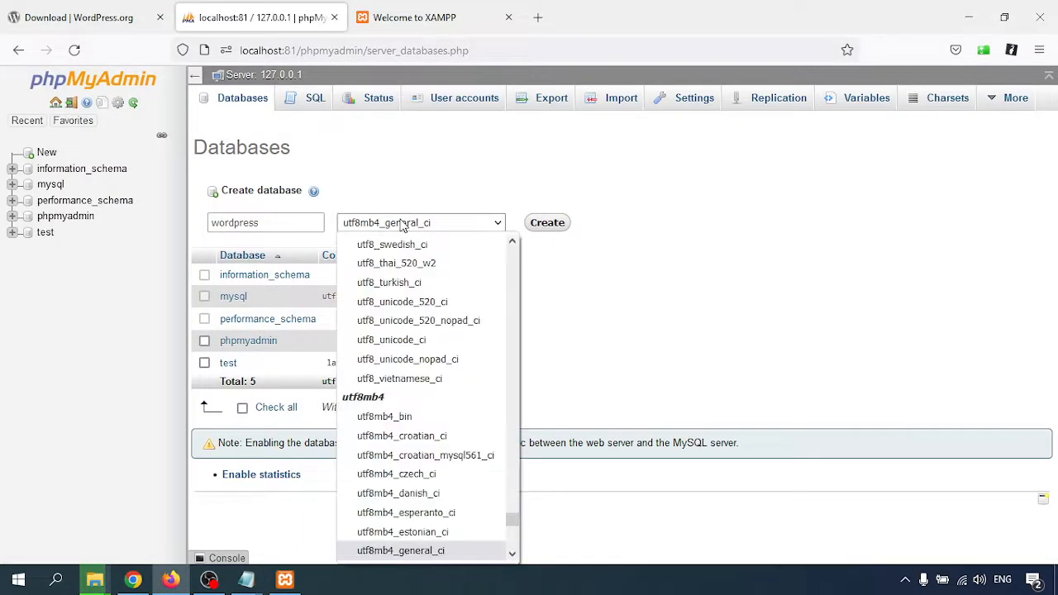
click(403, 226)
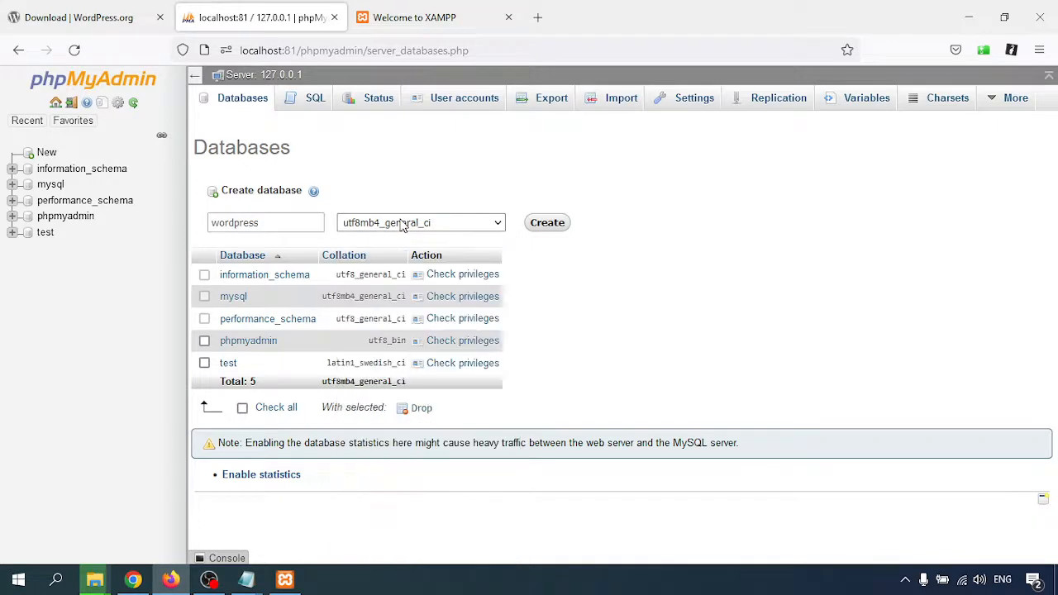
click(555, 223)
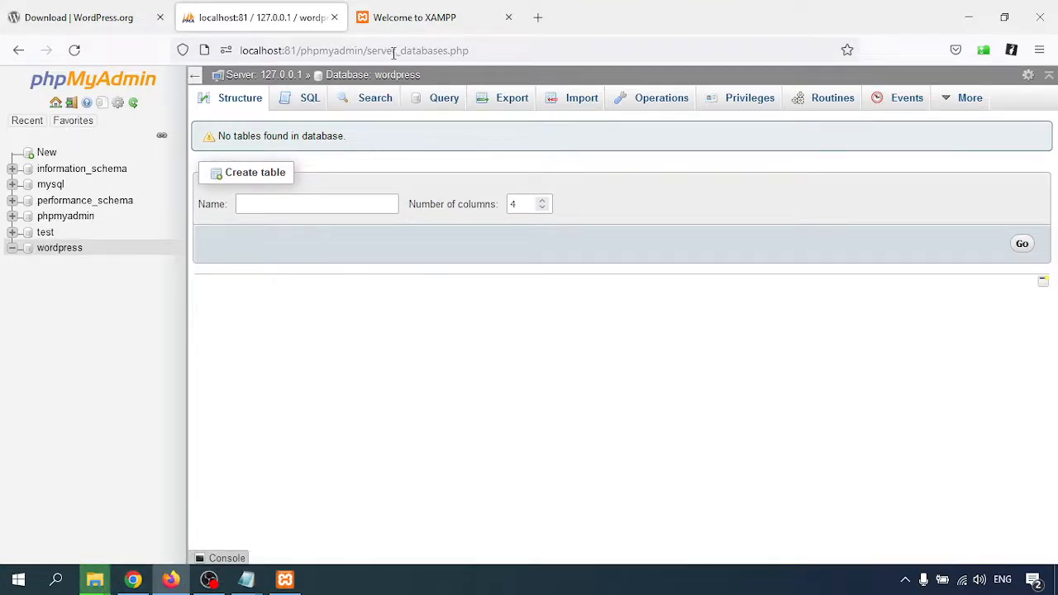
click(95, 579)
click(233, 506)
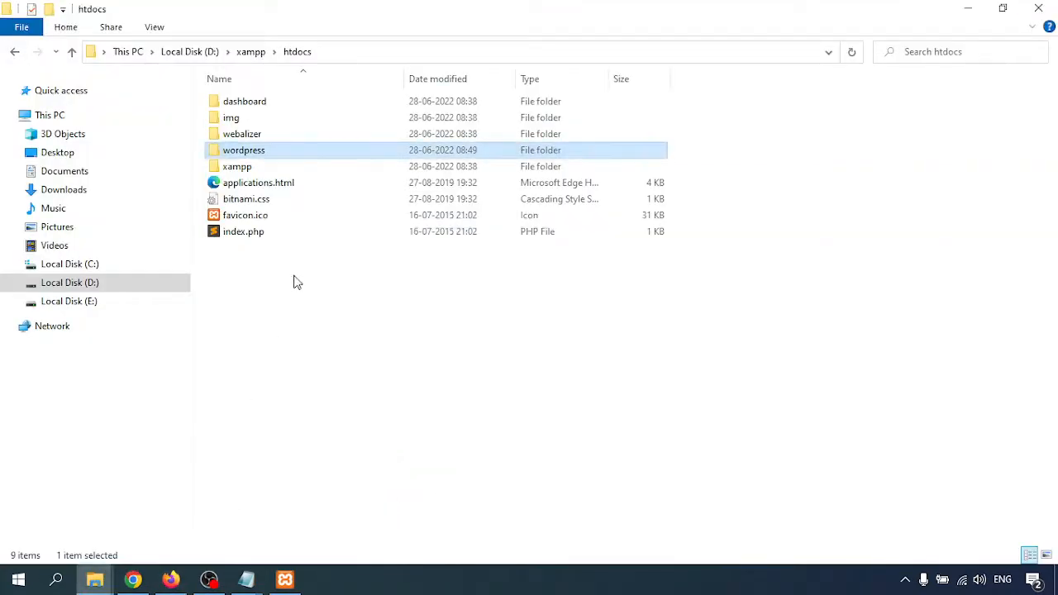
click(243, 152)
click(254, 154)
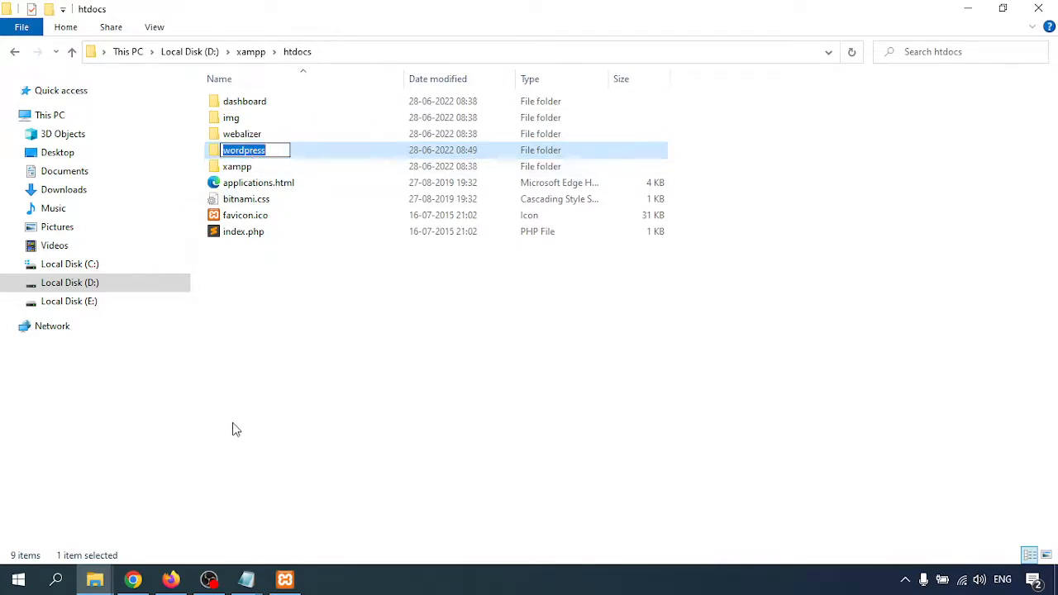
click(294, 446)
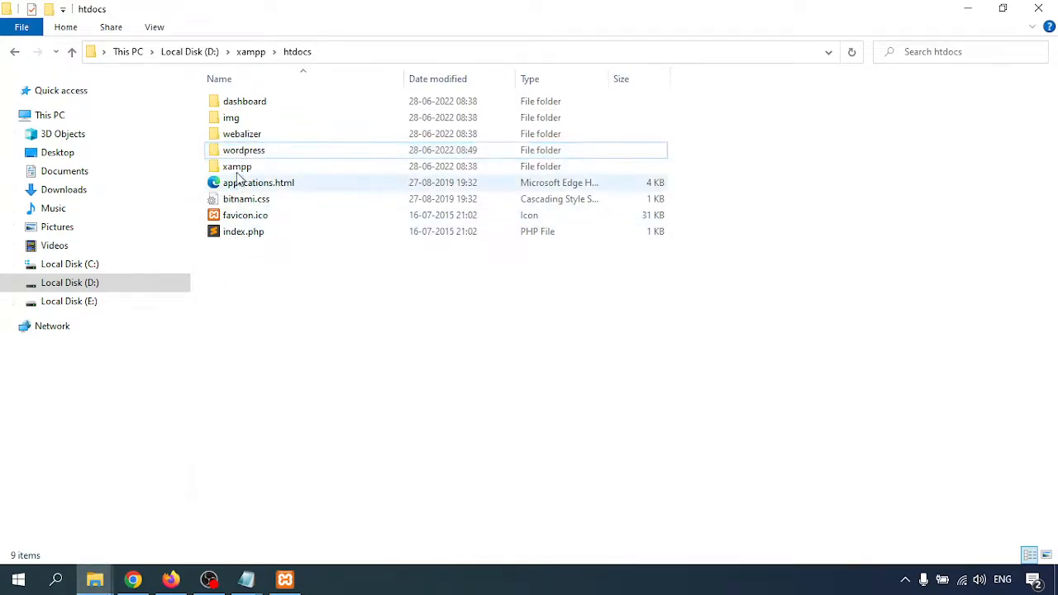
click(170, 579)
Load localhost:81/wordpress and continue setup in English (United States).
click(437, 20)
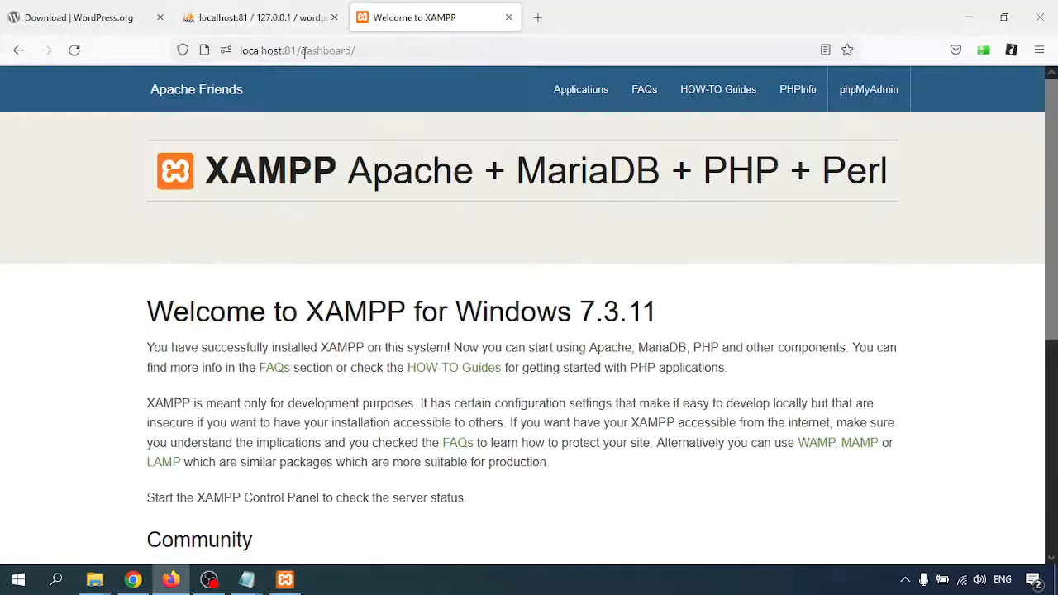
drag(304, 52, 516, 58)
key(BackSpace)
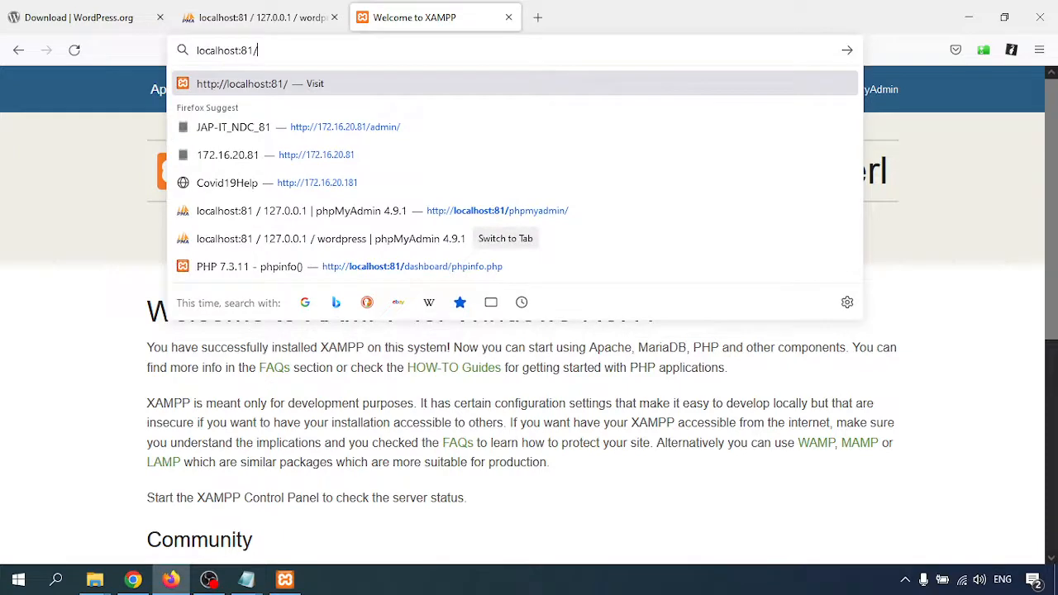
text(wordpress)
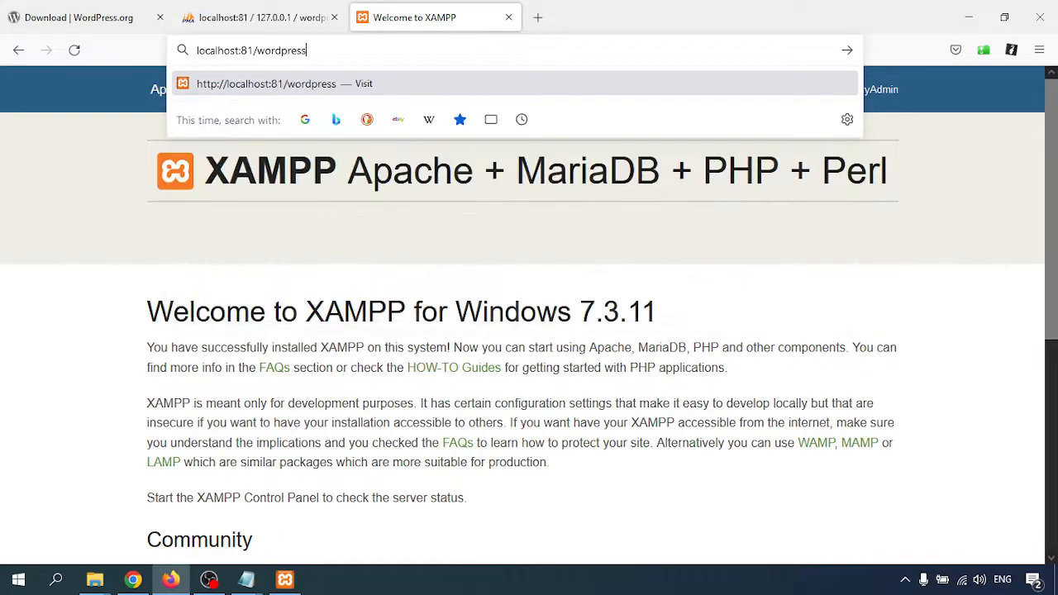
key(Return)
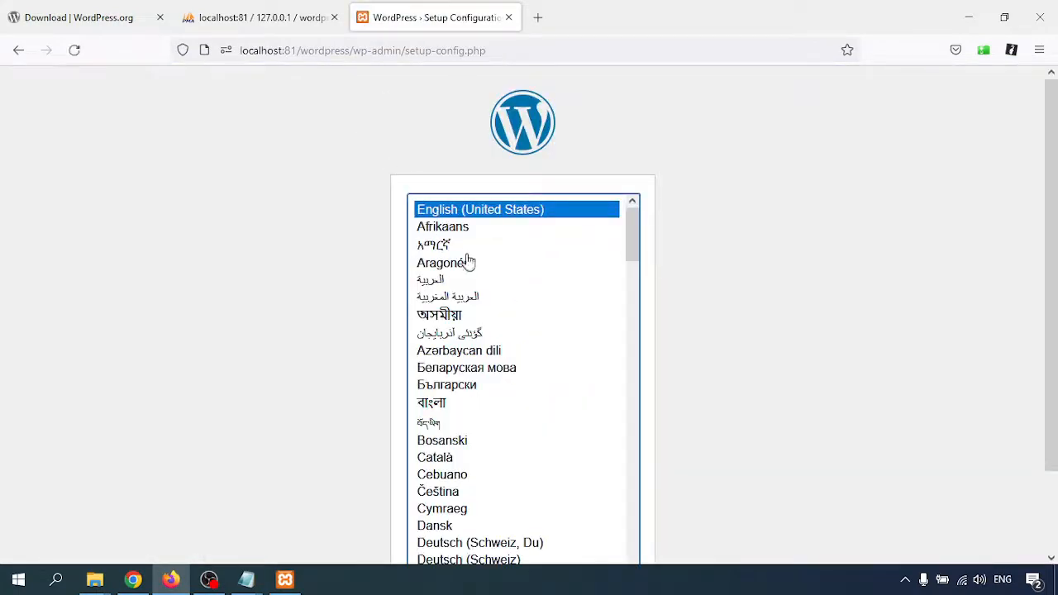
scroll(915, 254, down, 2)
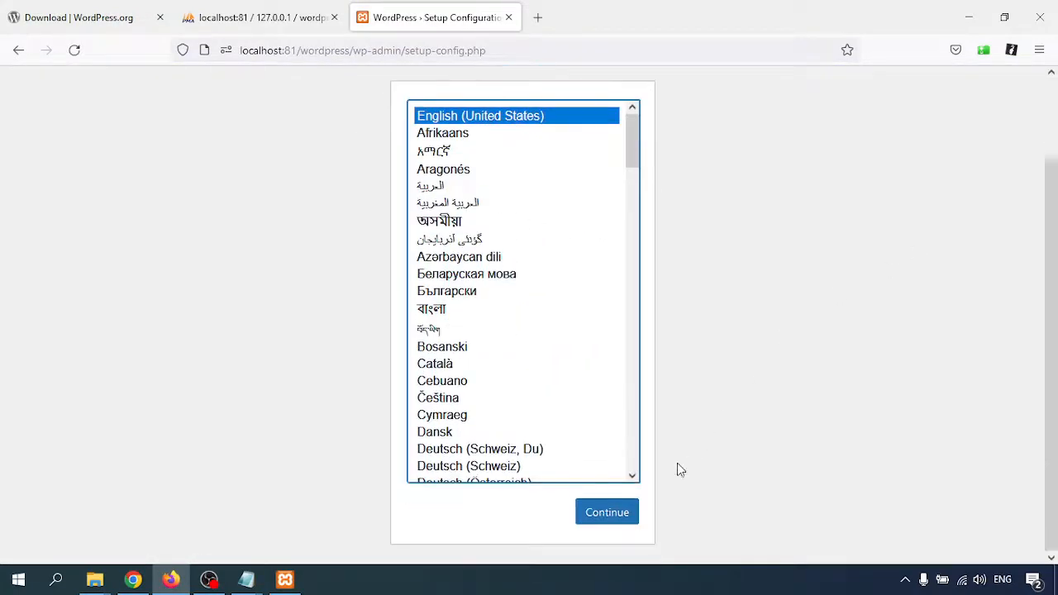
click(608, 518)
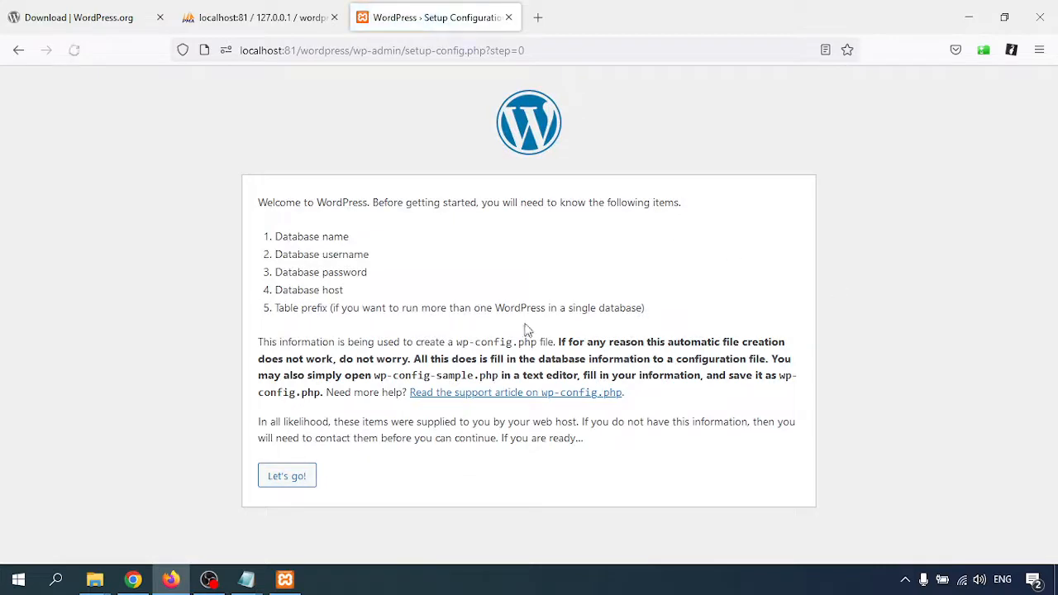
Enter database username root with a blank password, keeping host localhost.
click(285, 481)
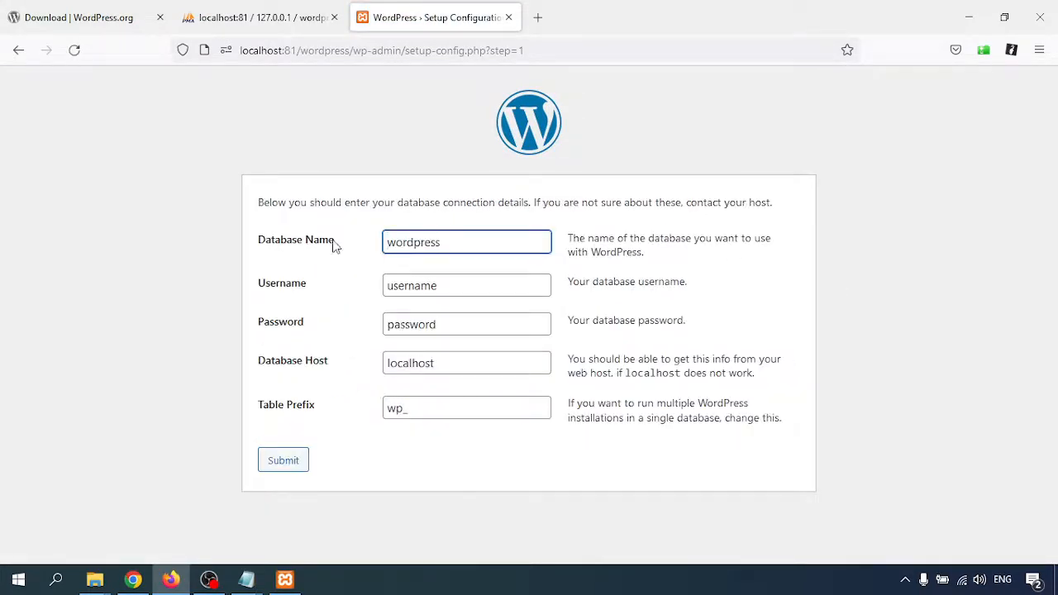
click(429, 285)
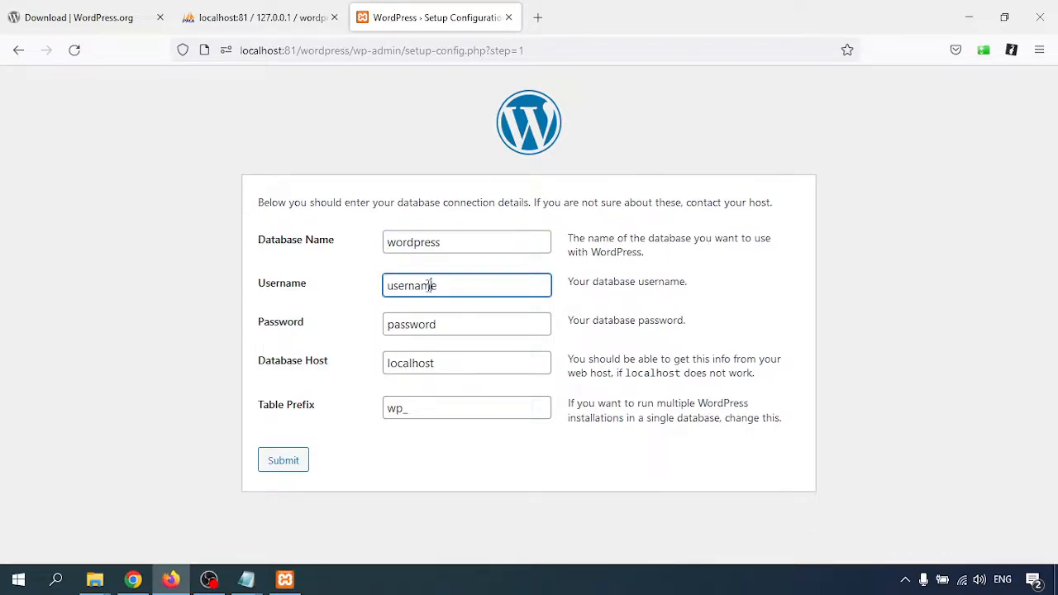
key(BackSpace)
key(BackSpace)
key(BackSpace)
key(BackSpace)
key(BackSpace)
key(BackSpace)
key(BackSpace)
key(Tab)
key(BackSpace)
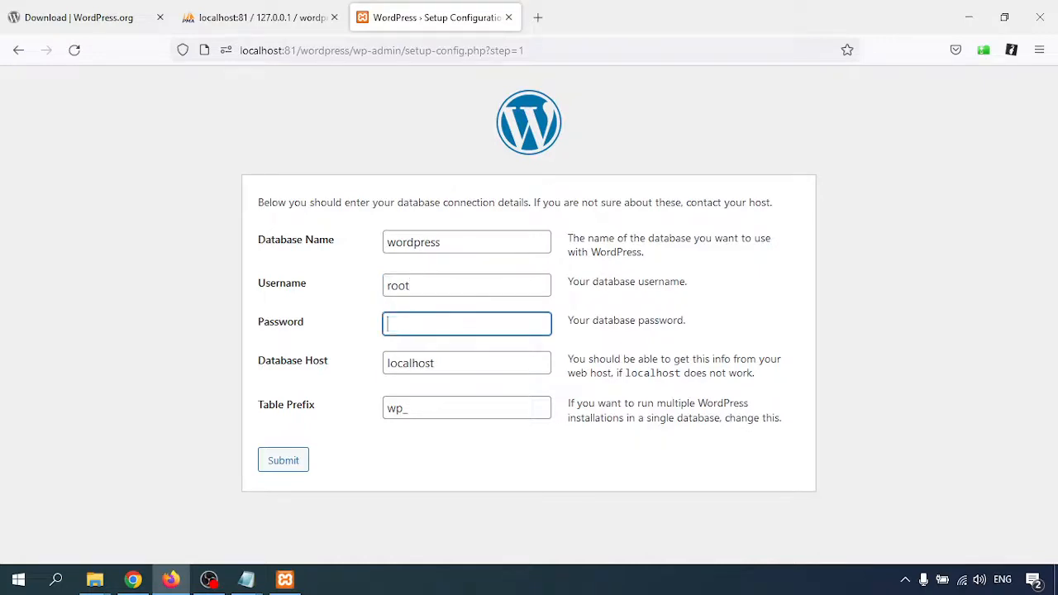
key(Tab)
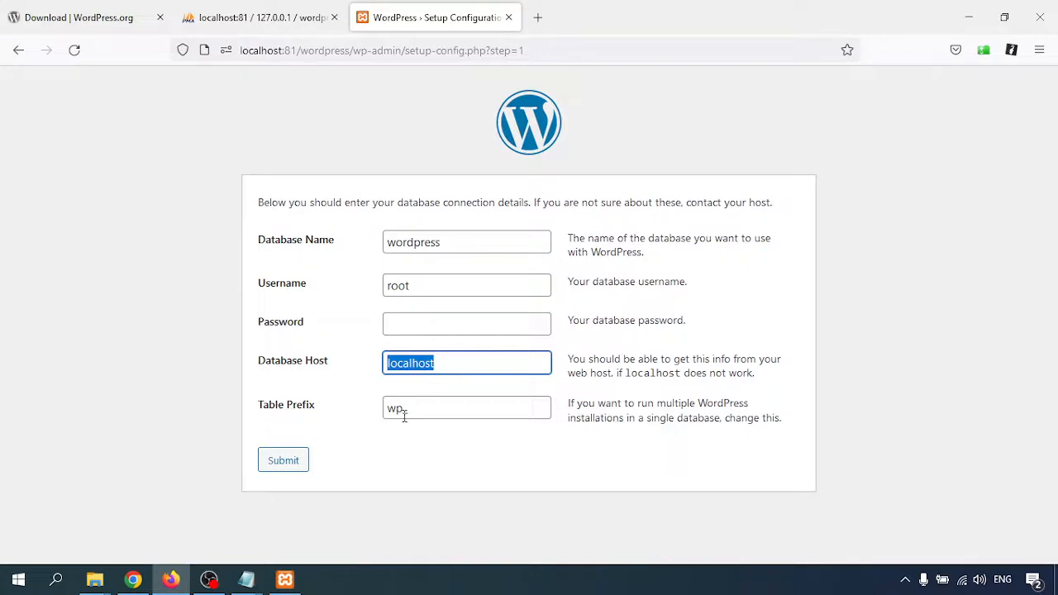
key(Tab)
Keep table prefix wp_ and submit the database connection details.
click(408, 449)
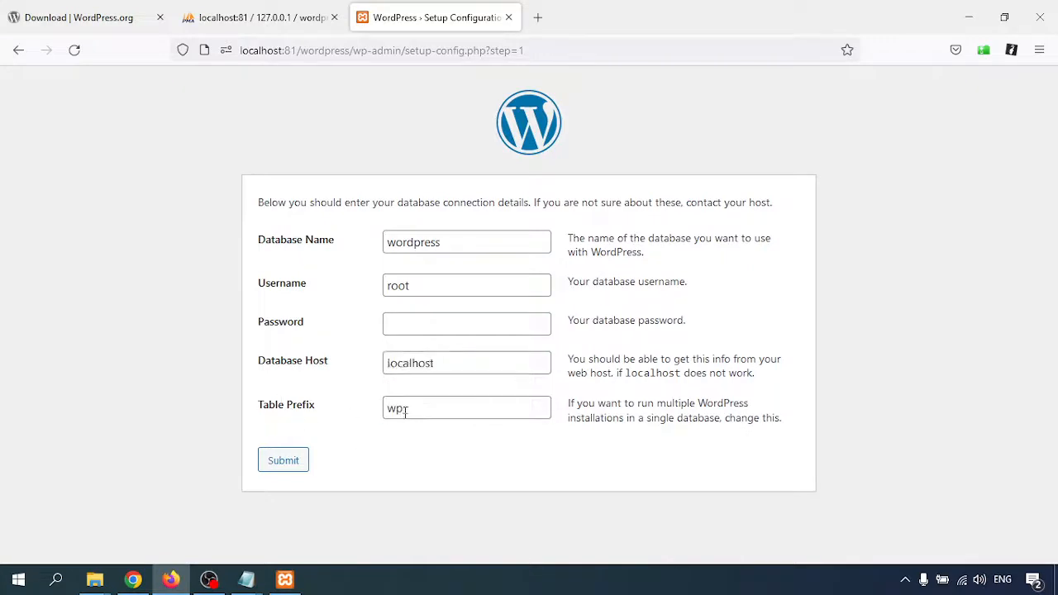
double_click(404, 409)
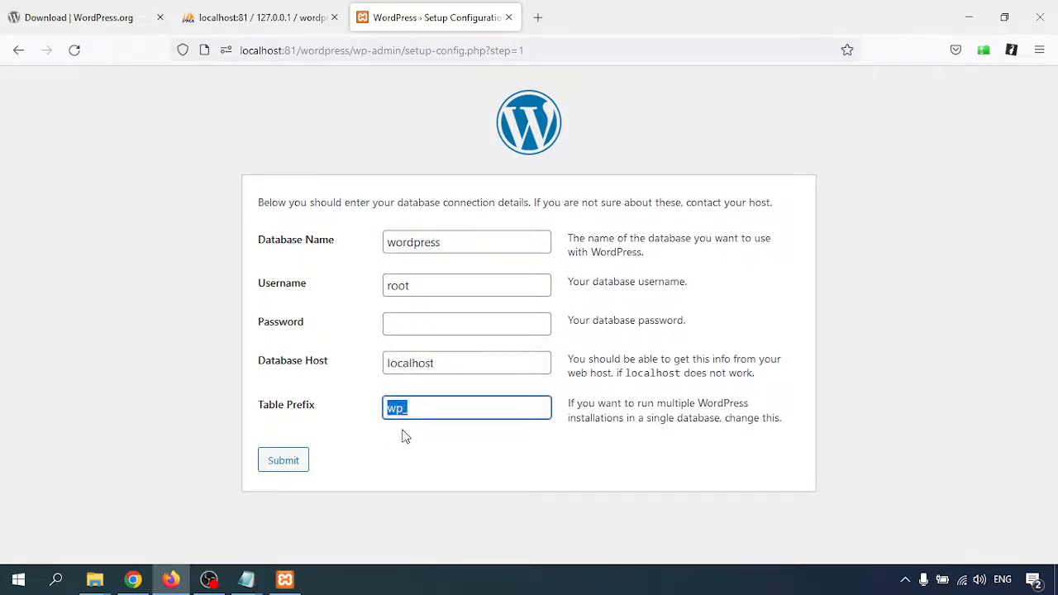
click(405, 436)
drag(389, 407, 398, 408)
click(428, 439)
click(289, 467)
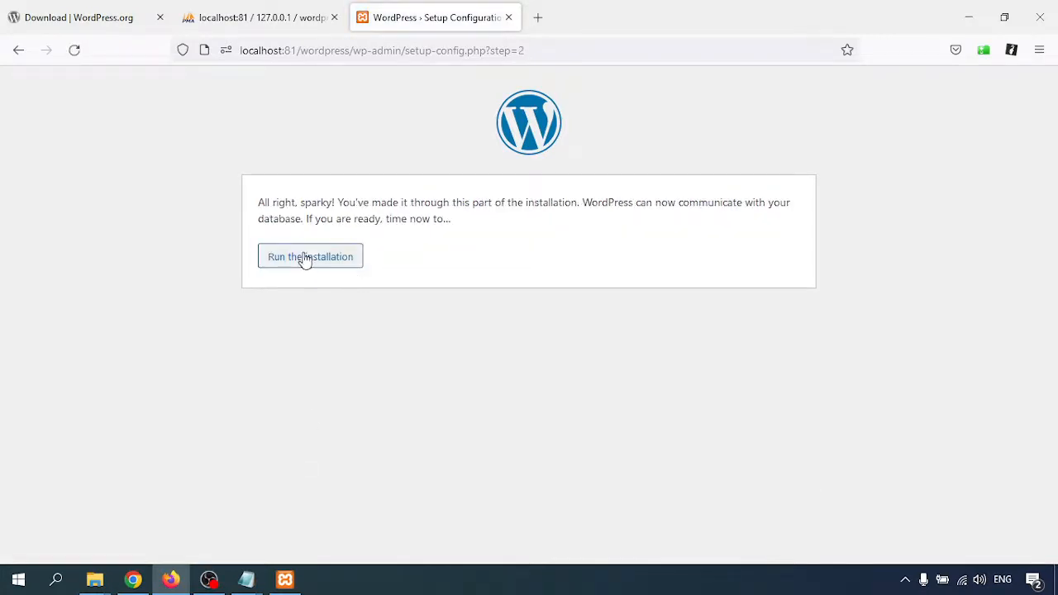
Enter site title WordPress, an admin username and a short password.
click(304, 260)
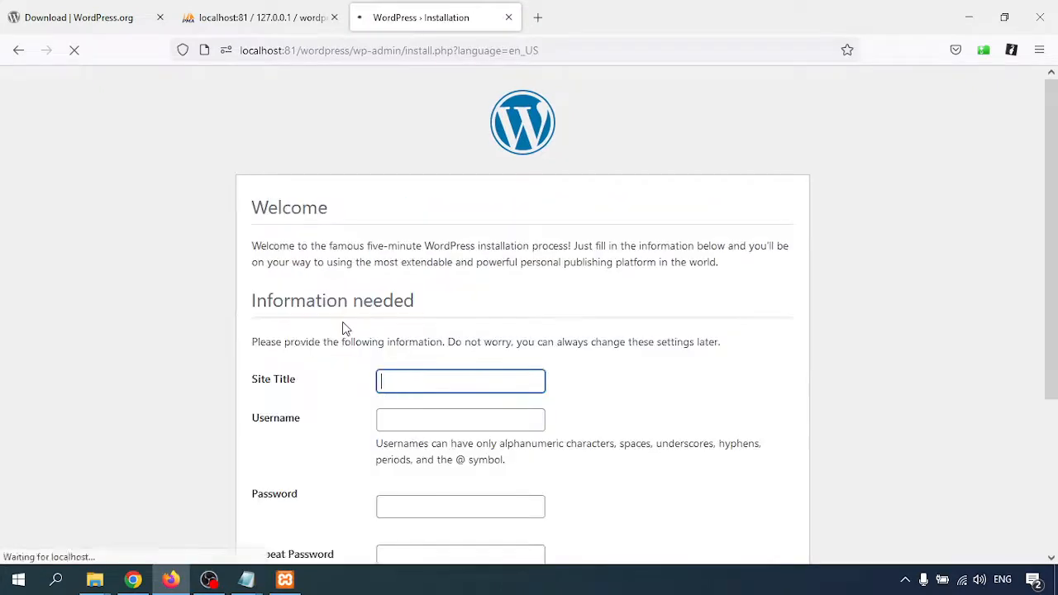
scroll(441, 376, down, 2)
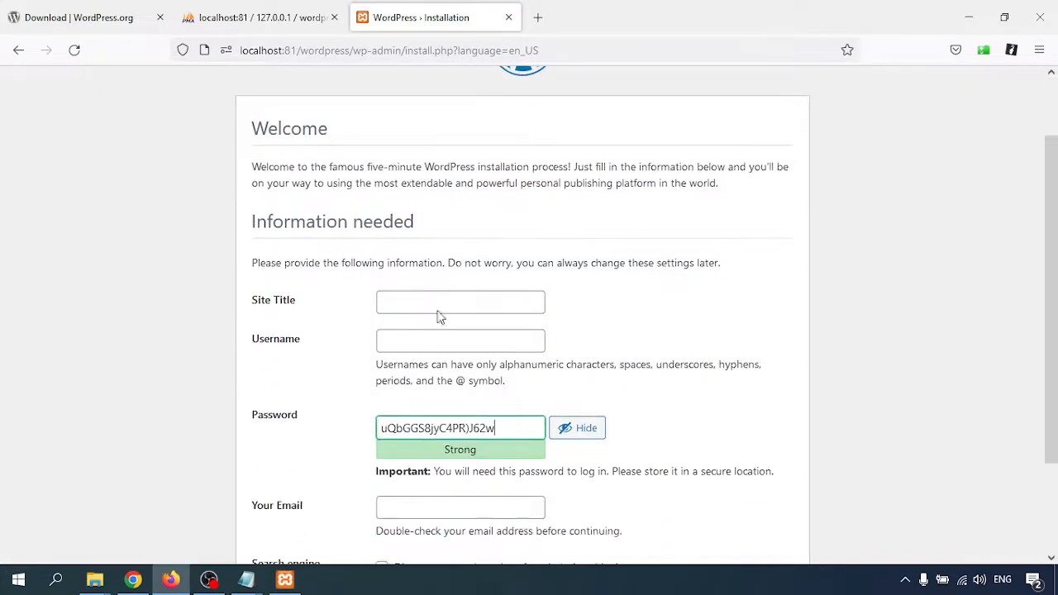
click(438, 305)
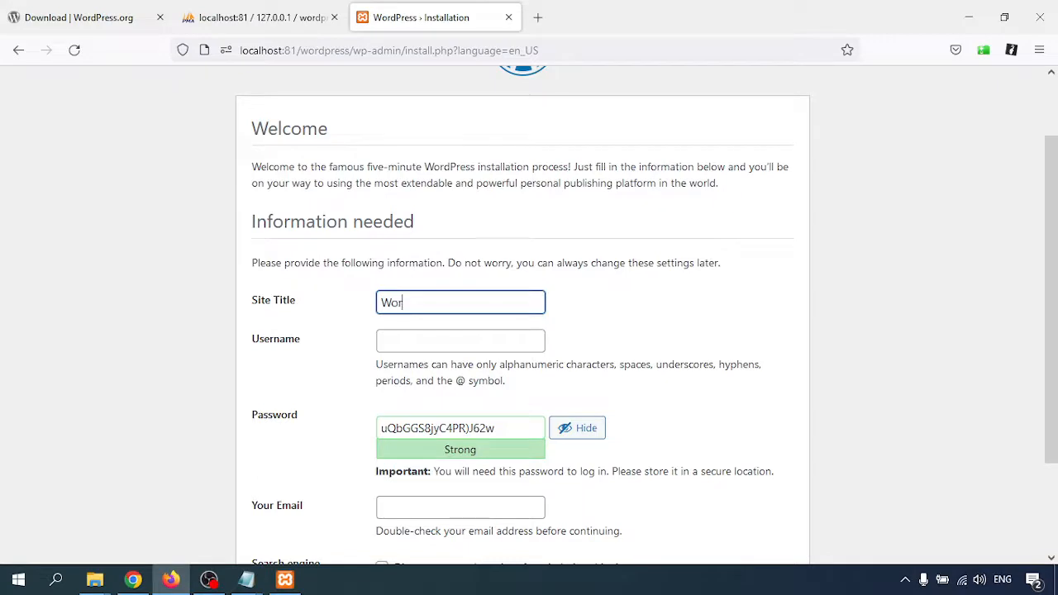
key(Tab)
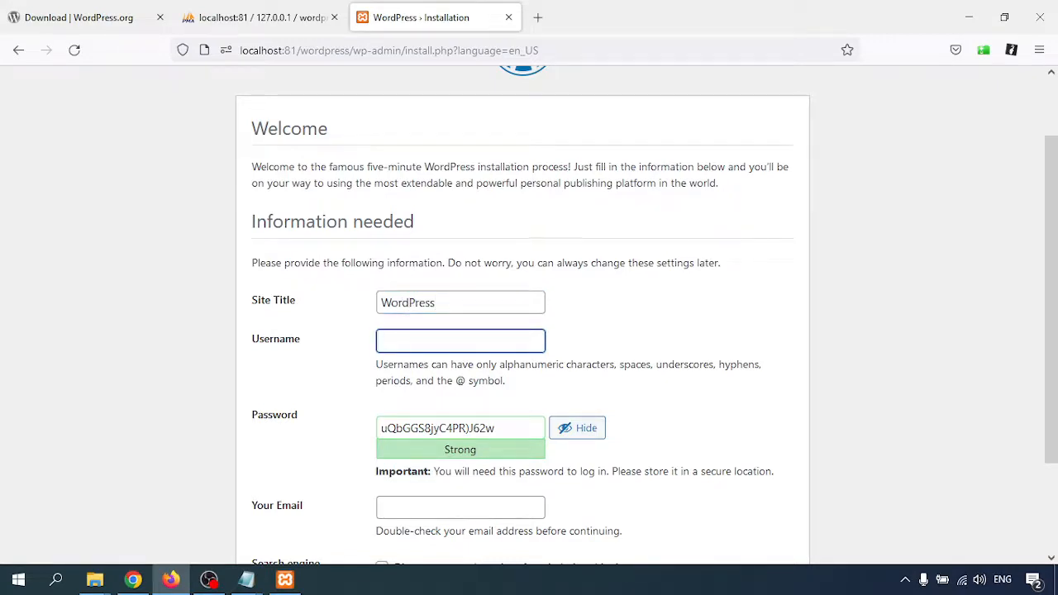
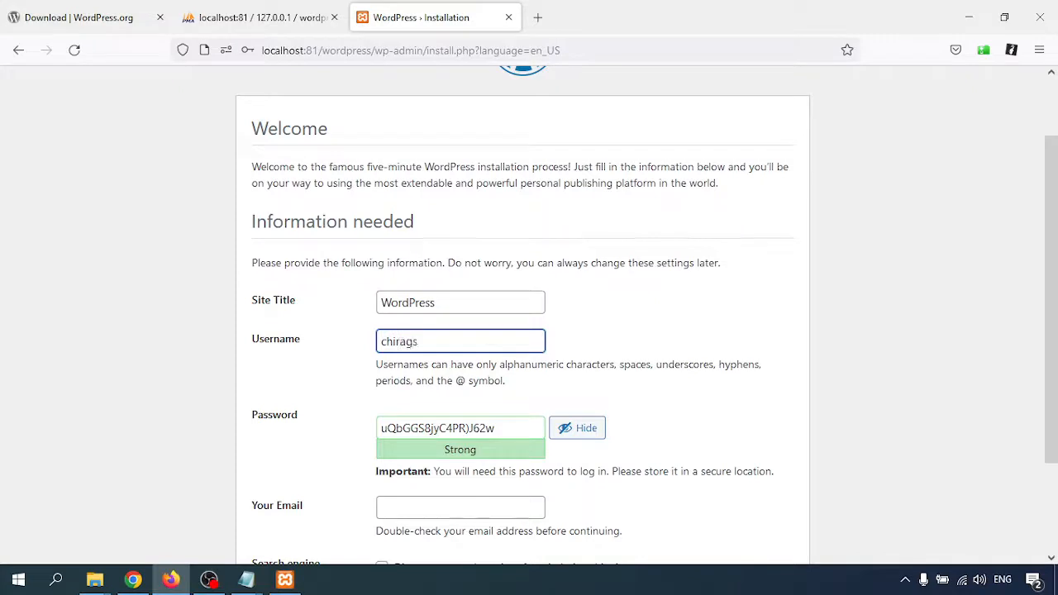
key(Tab)
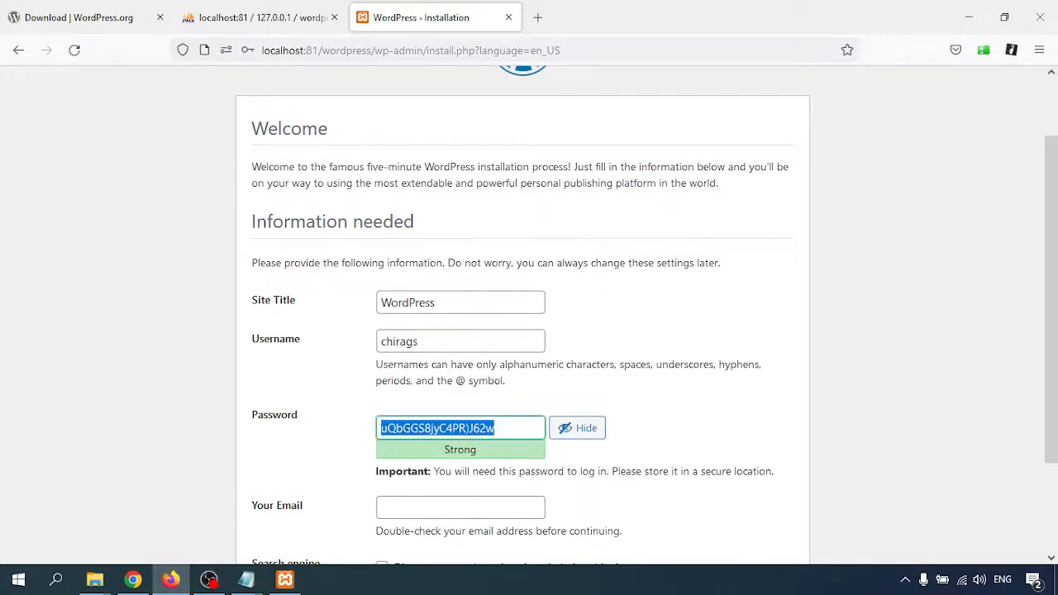
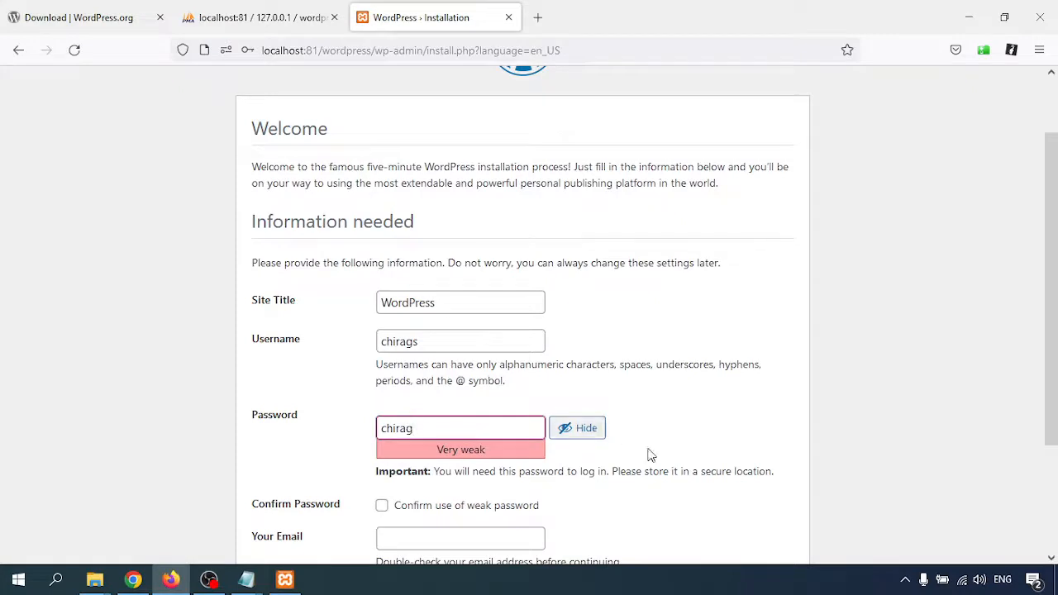
Confirm the weak password, fill in the admin e-mail, and leave search-engine indexing allowed.
scroll(661, 446, down, 3)
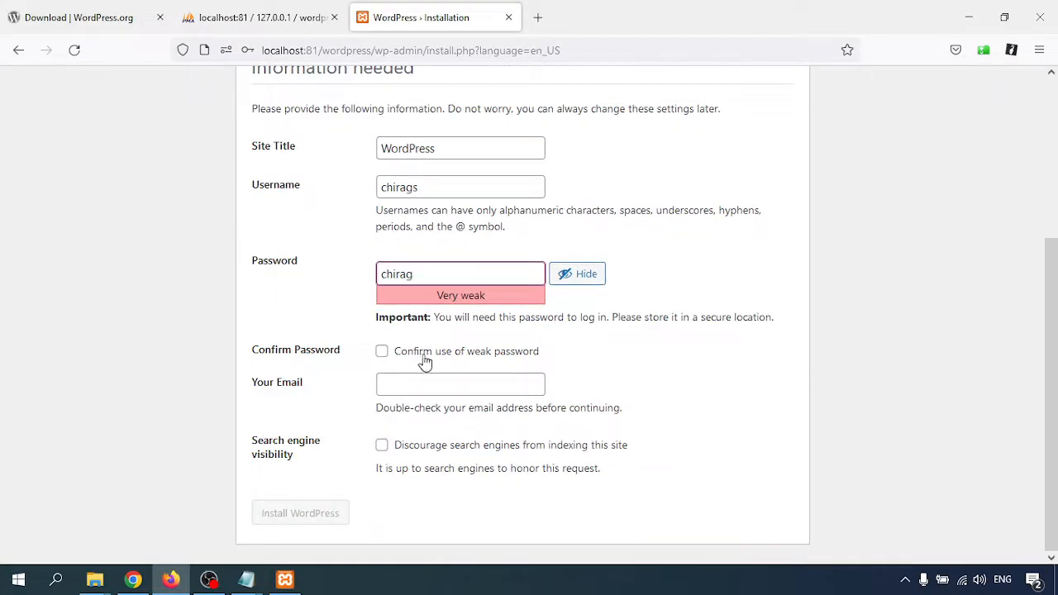
click(381, 352)
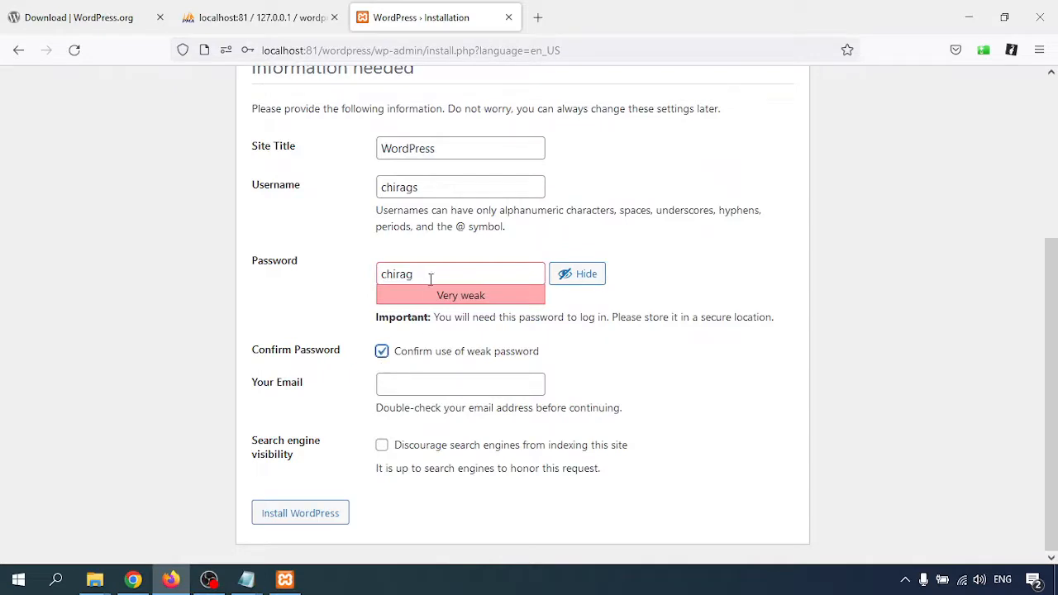
click(408, 382)
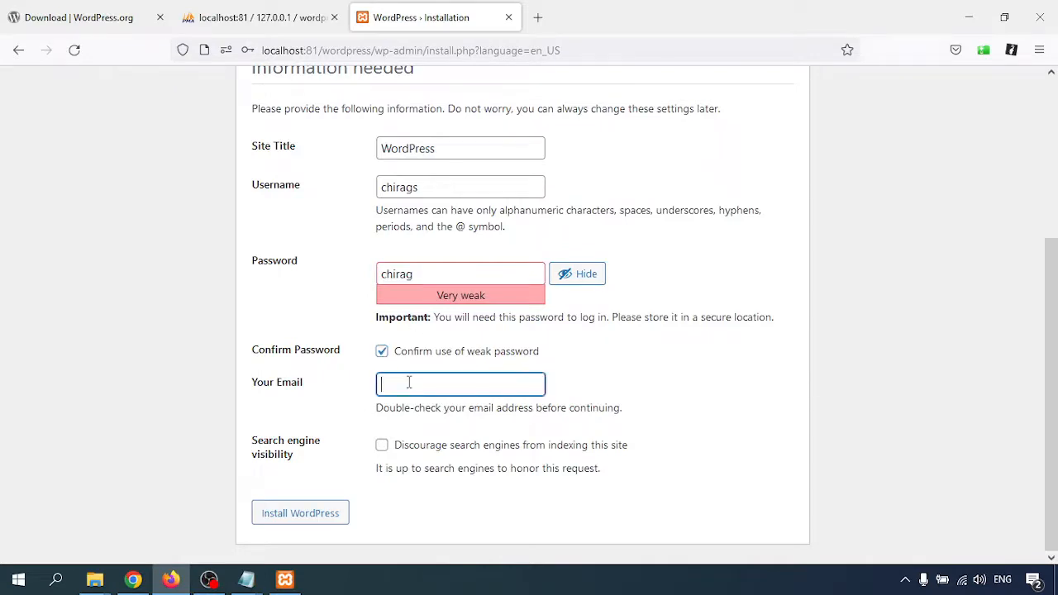
click(475, 413)
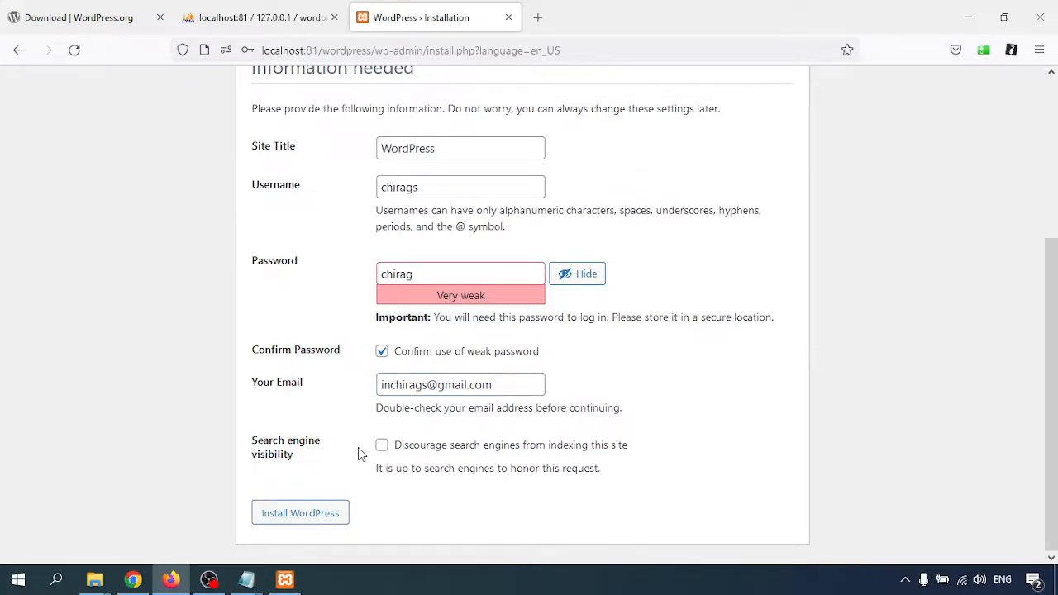
drag(271, 450, 432, 465)
click(541, 446)
click(402, 451)
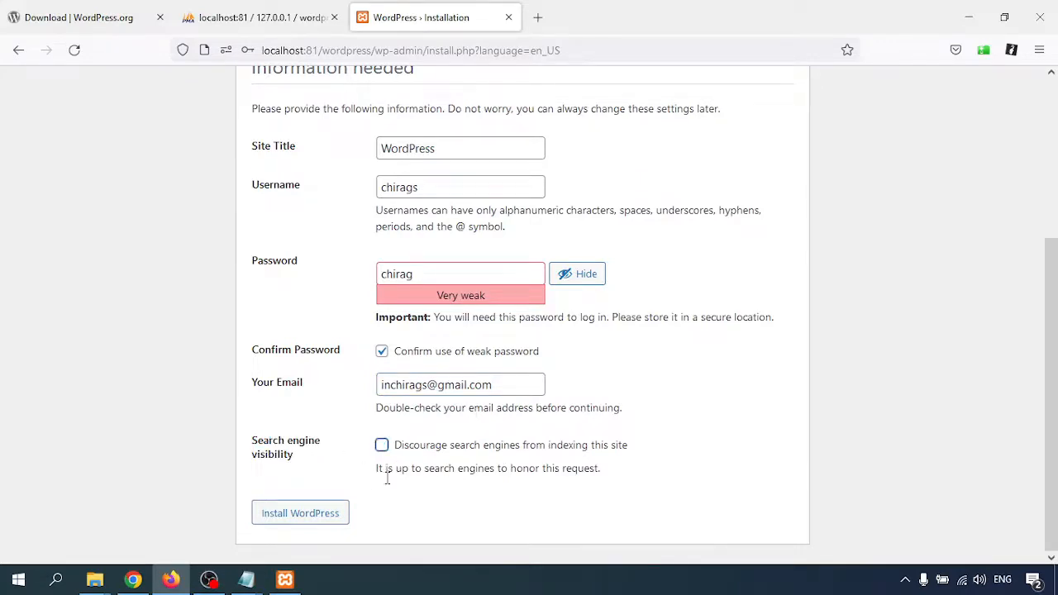
Run the WordPress install, then confirm in phpMyAdmin the 12 new tables and the admin row in wp_users.
click(294, 518)
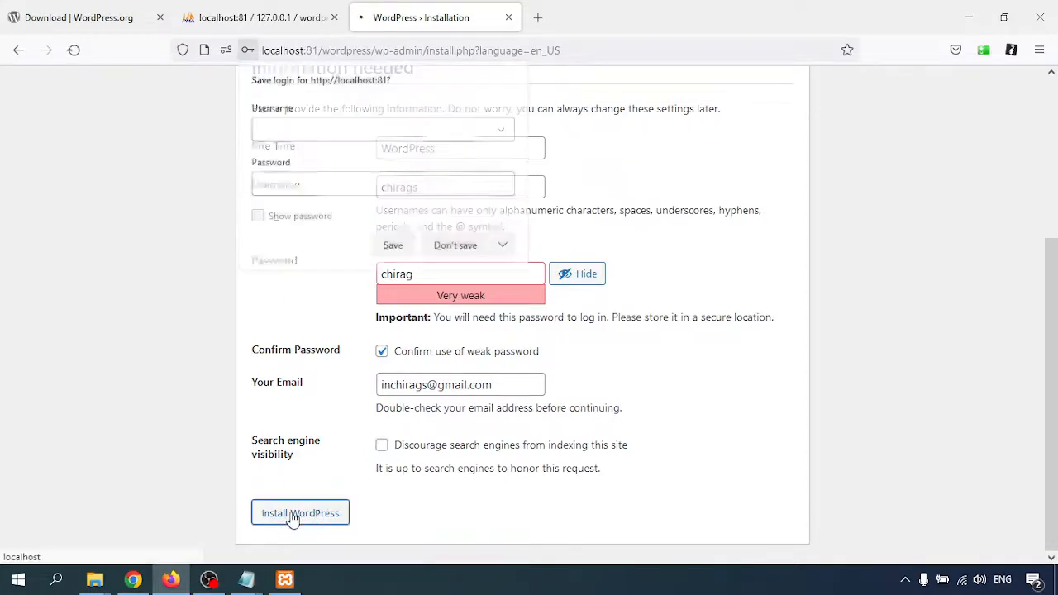
click(453, 247)
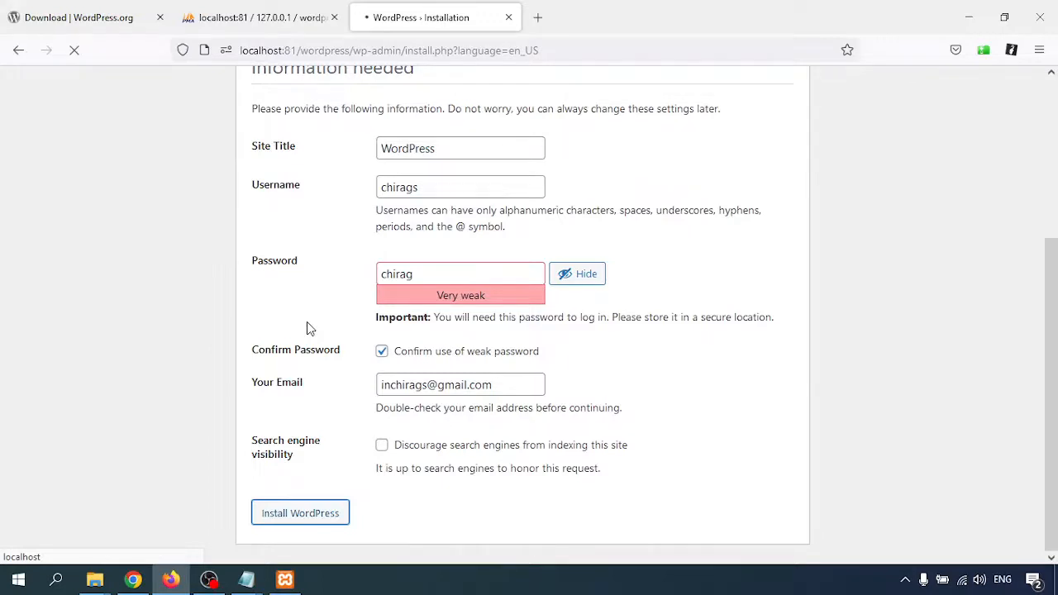
click(239, 20)
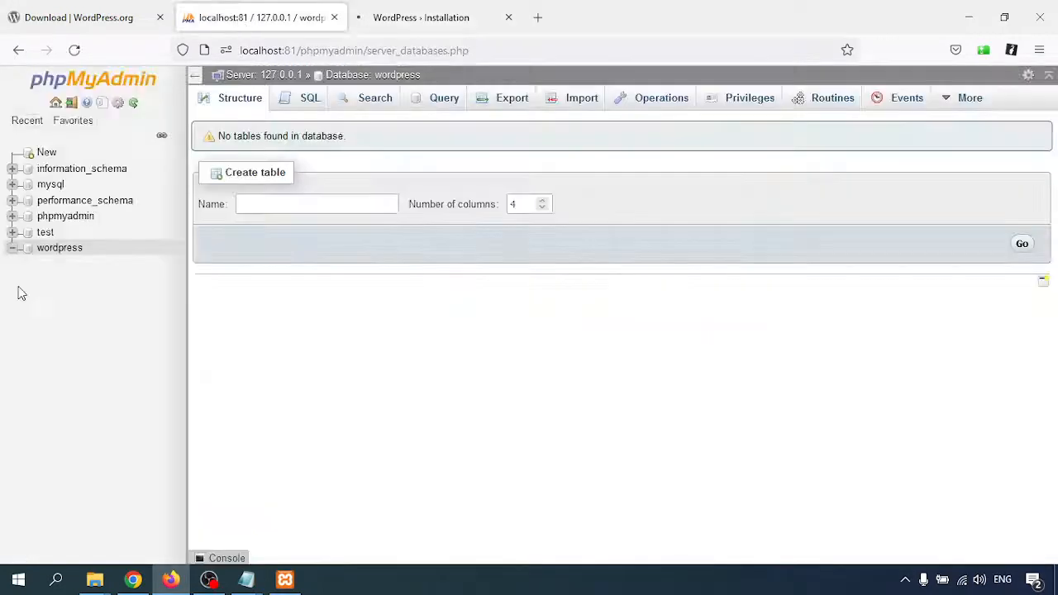
click(55, 252)
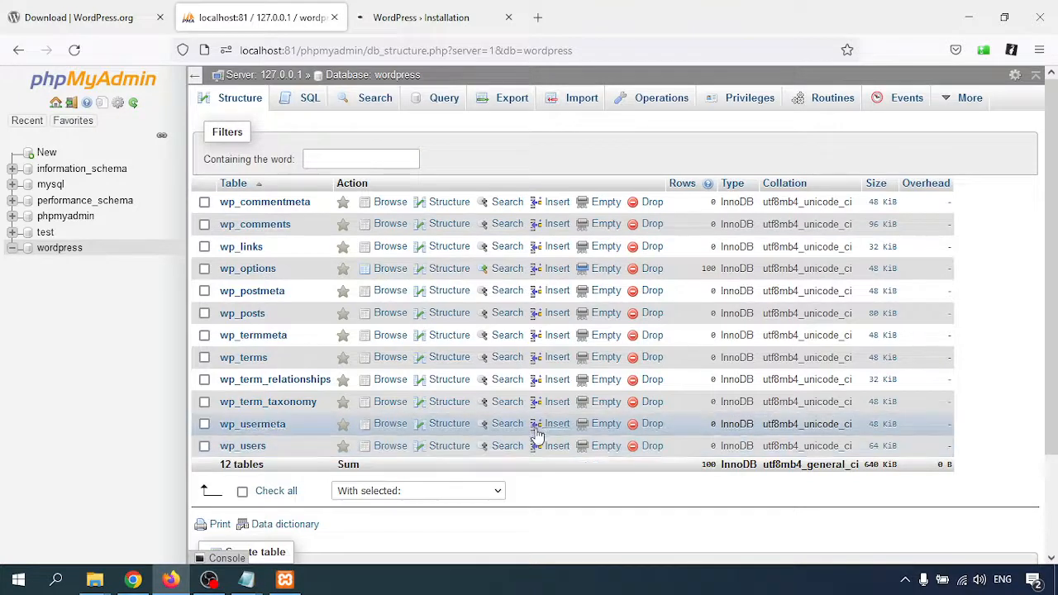
click(372, 74)
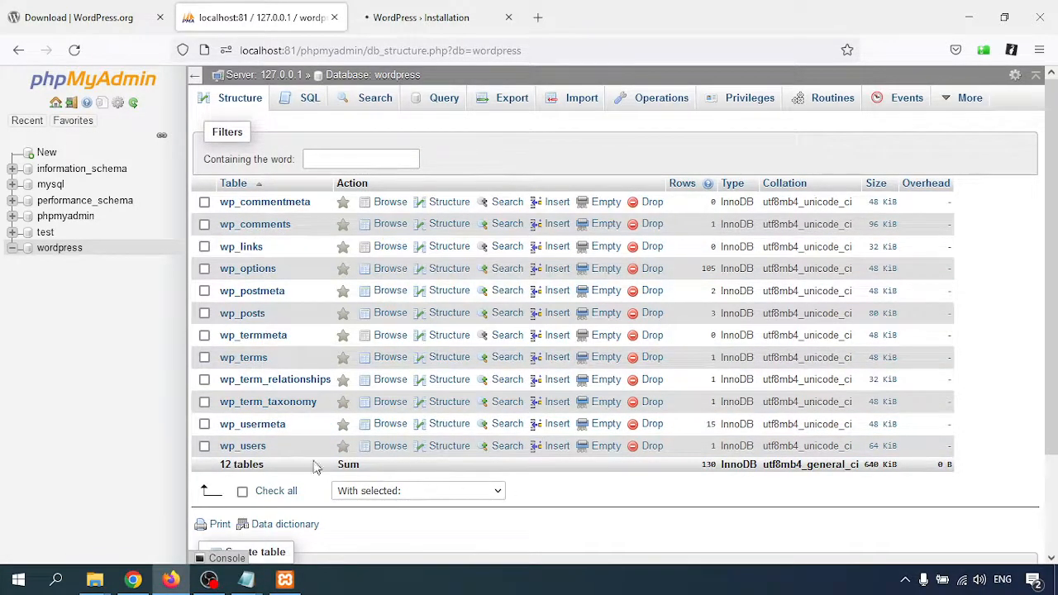
click(246, 449)
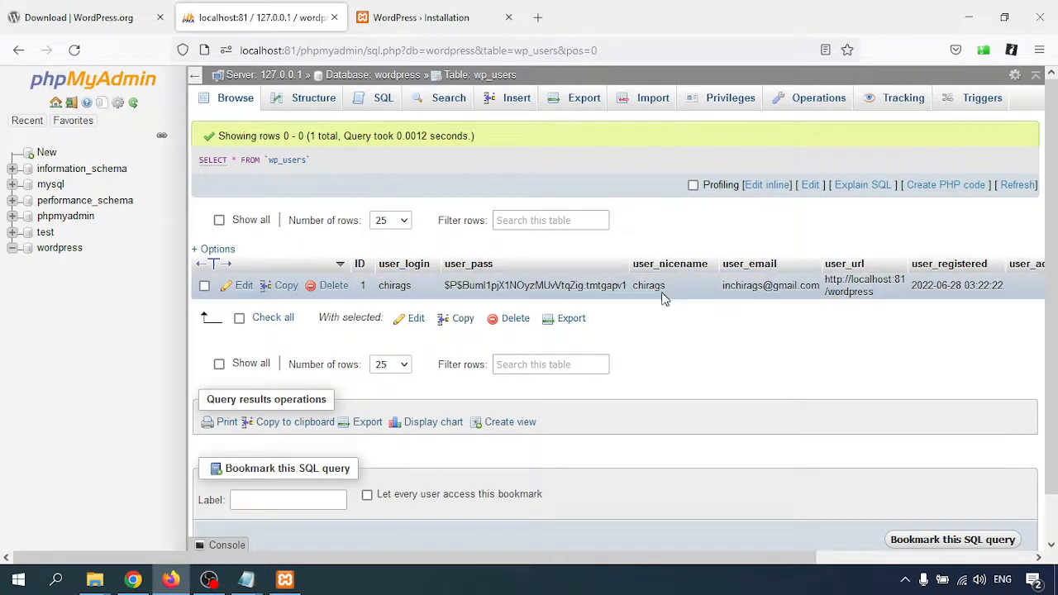
click(429, 12)
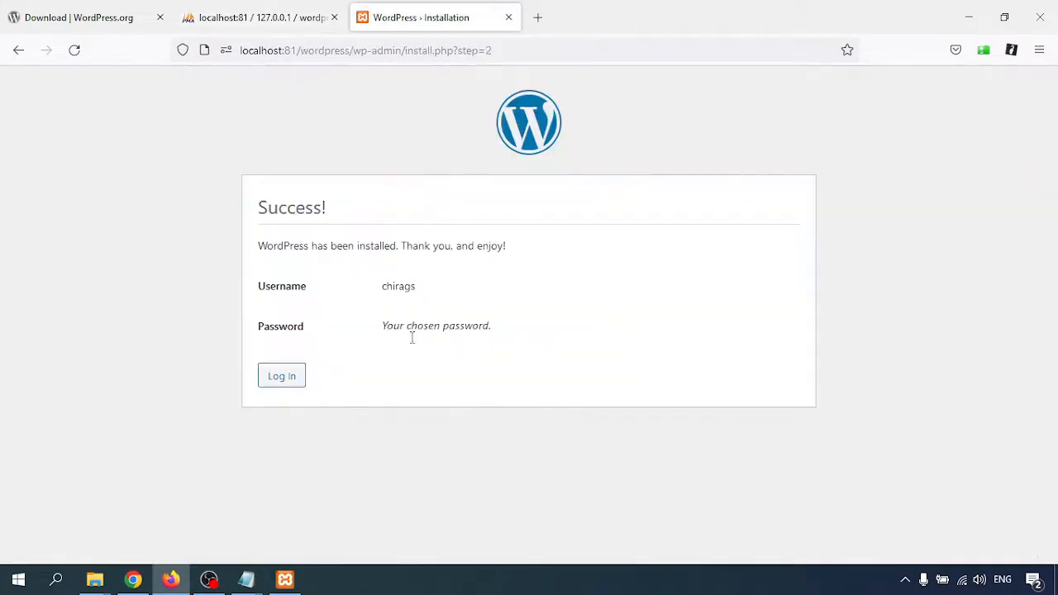
Log in to WordPress with the admin username and password, declining to save the login.
click(283, 378)
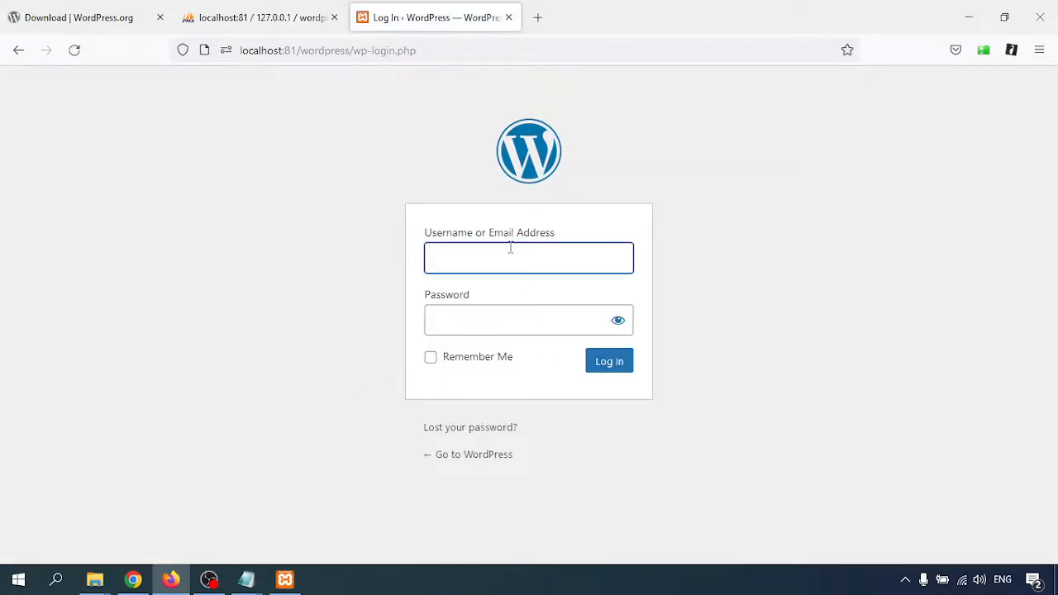
key(Tab)
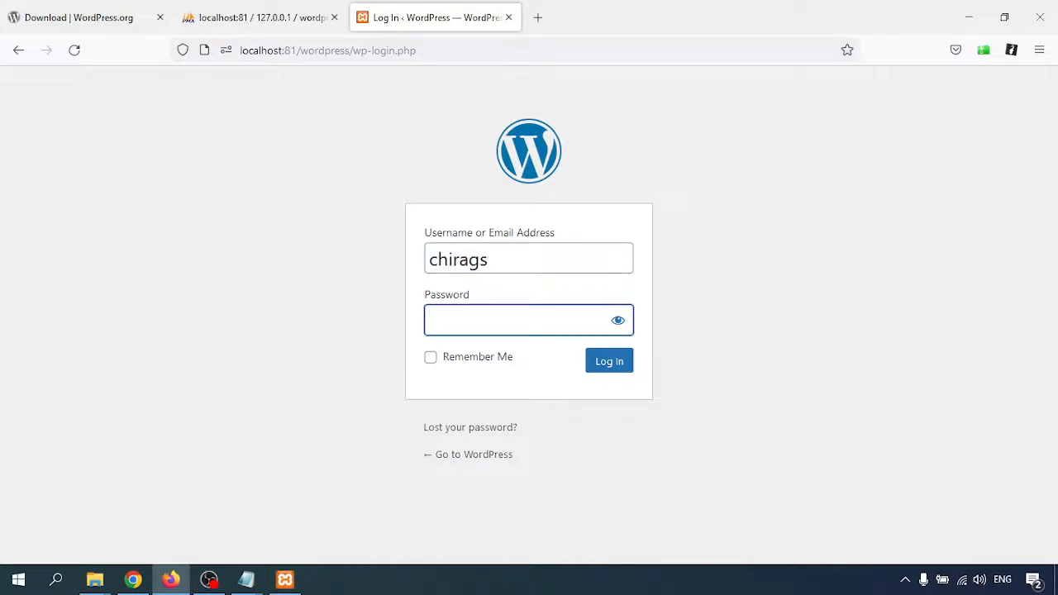
key(Return)
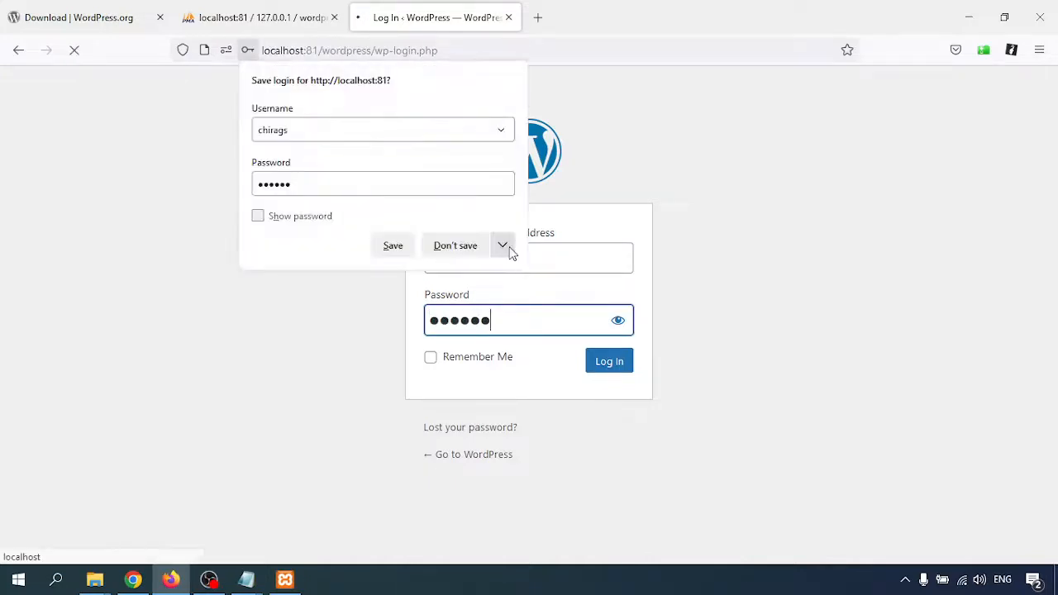
click(456, 243)
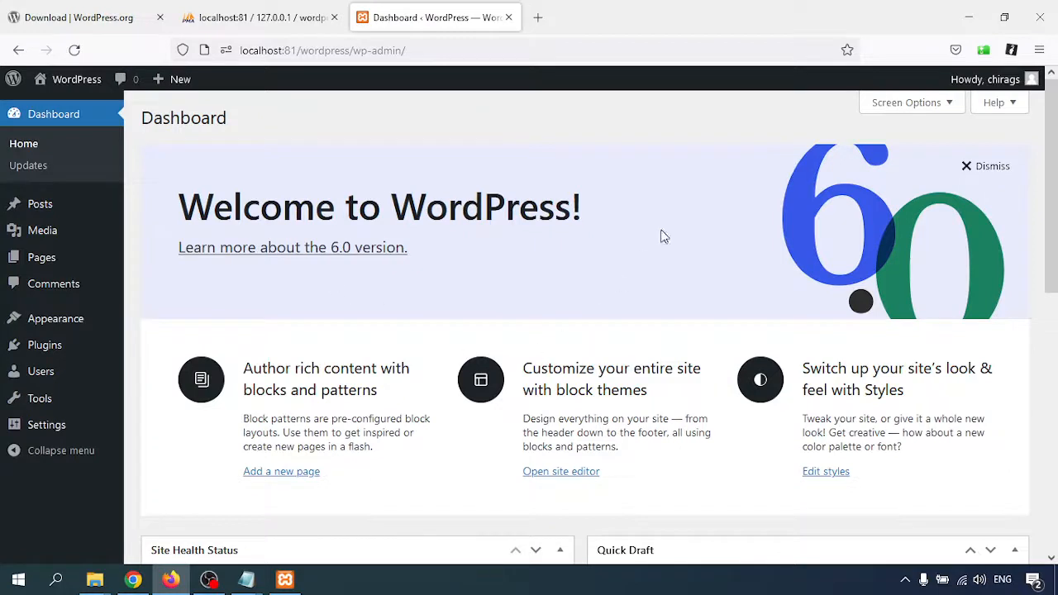
Dismiss the Welcome to WordPress panel and go to Appearance > Themes.
click(980, 169)
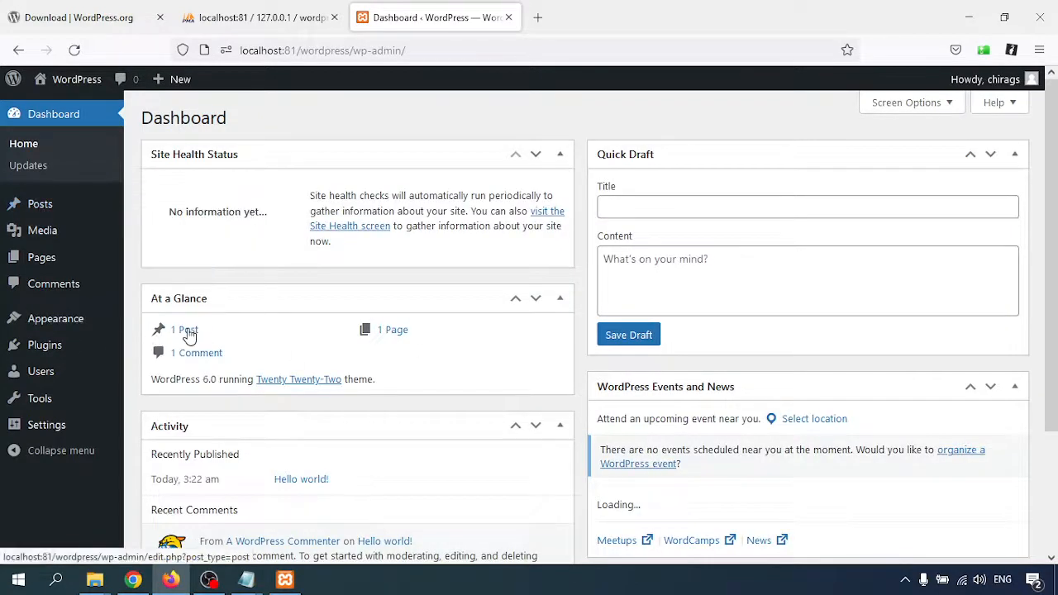
scroll(403, 366, down, 3)
mouse_move(39, 352)
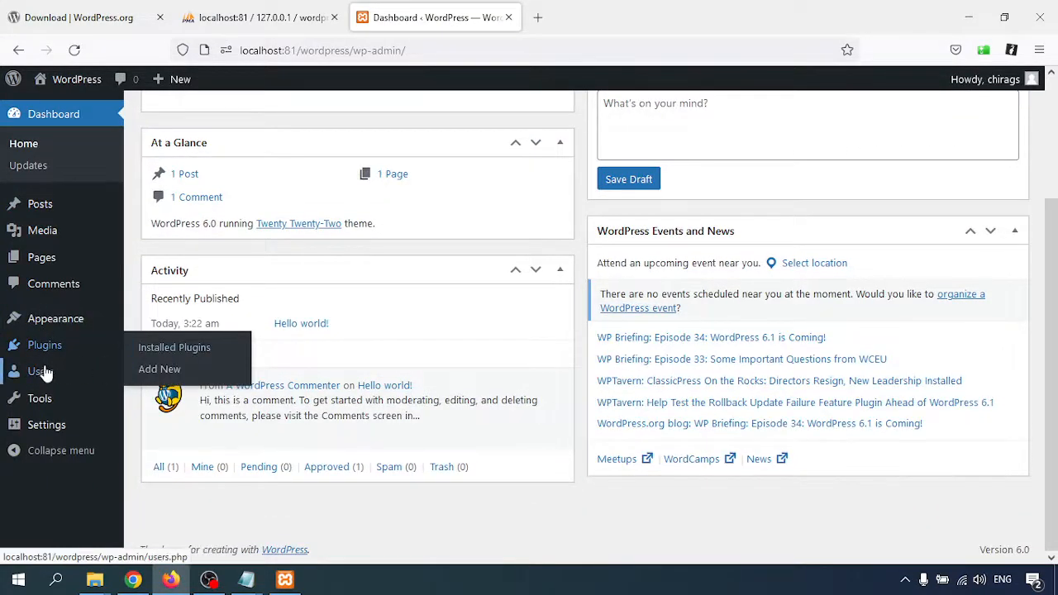
mouse_move(50, 316)
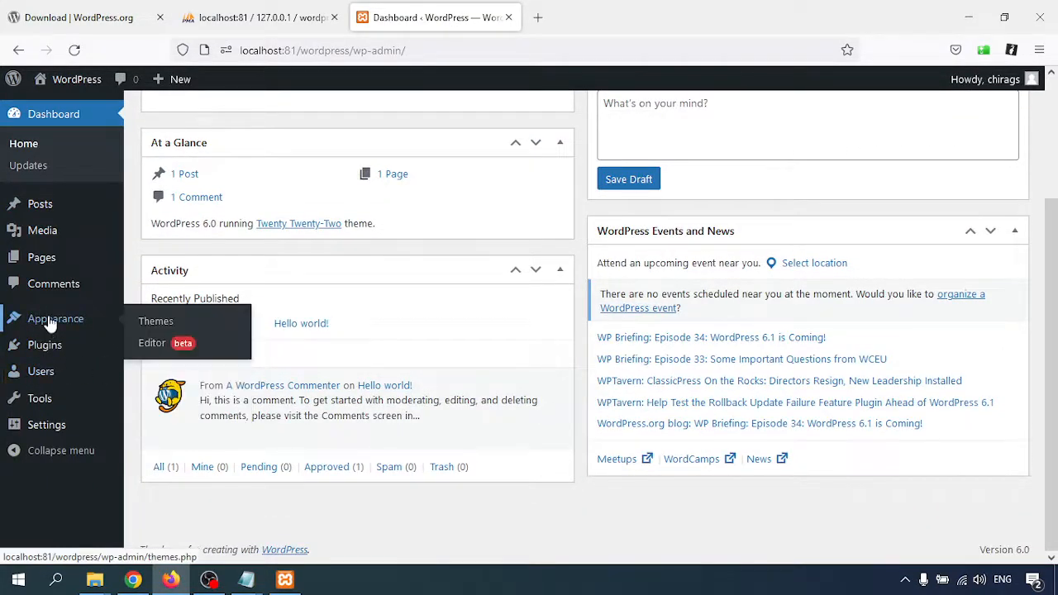
click(157, 322)
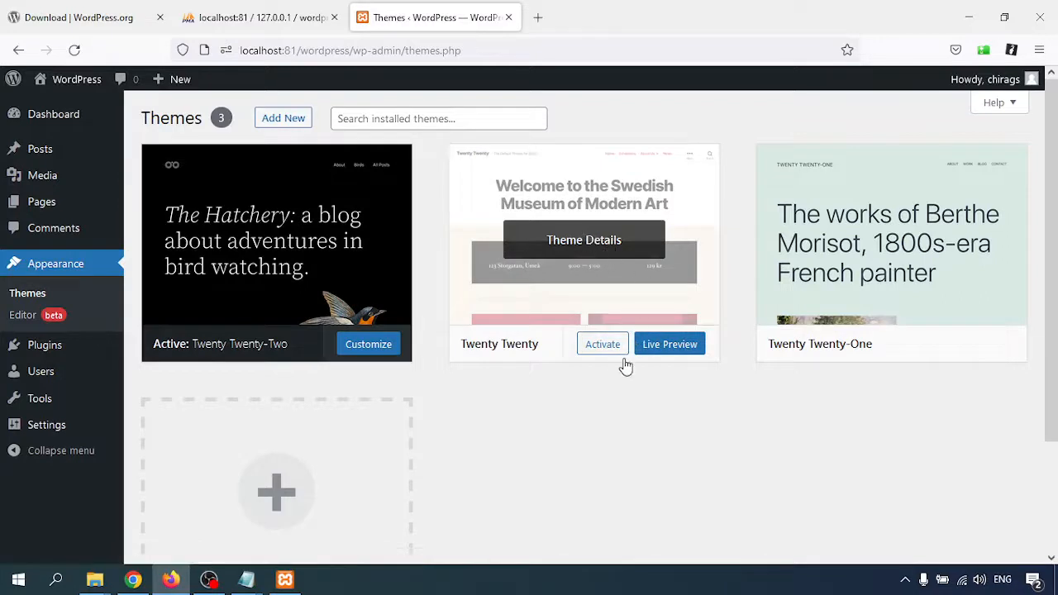
Activate the Twenty Twenty theme and view the site's Hello world! front page in a new tab.
click(603, 345)
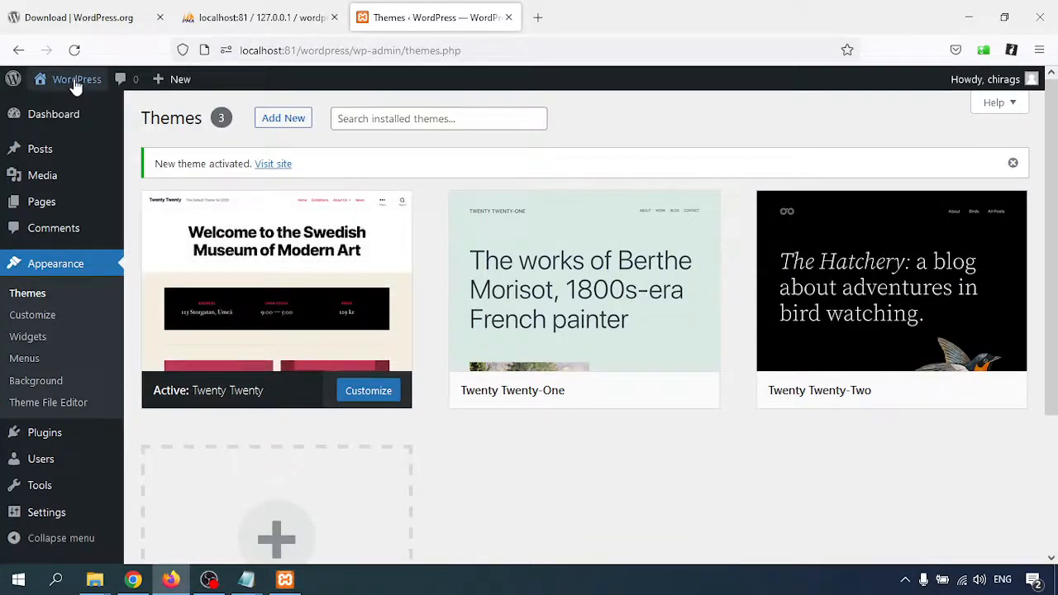
middle_click(40, 83)
click(578, 18)
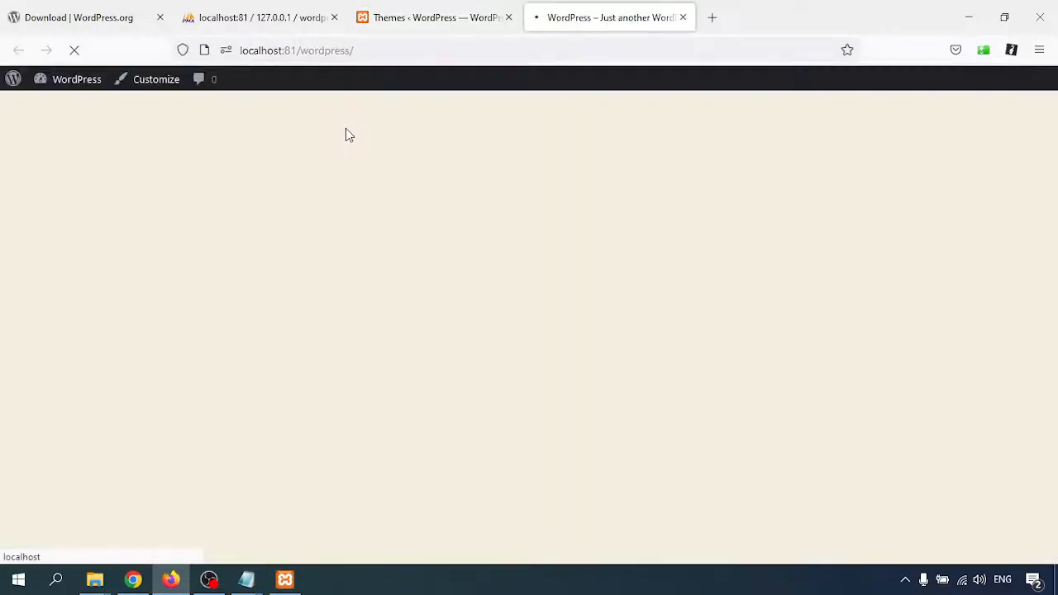
scroll(402, 295, down, 10)
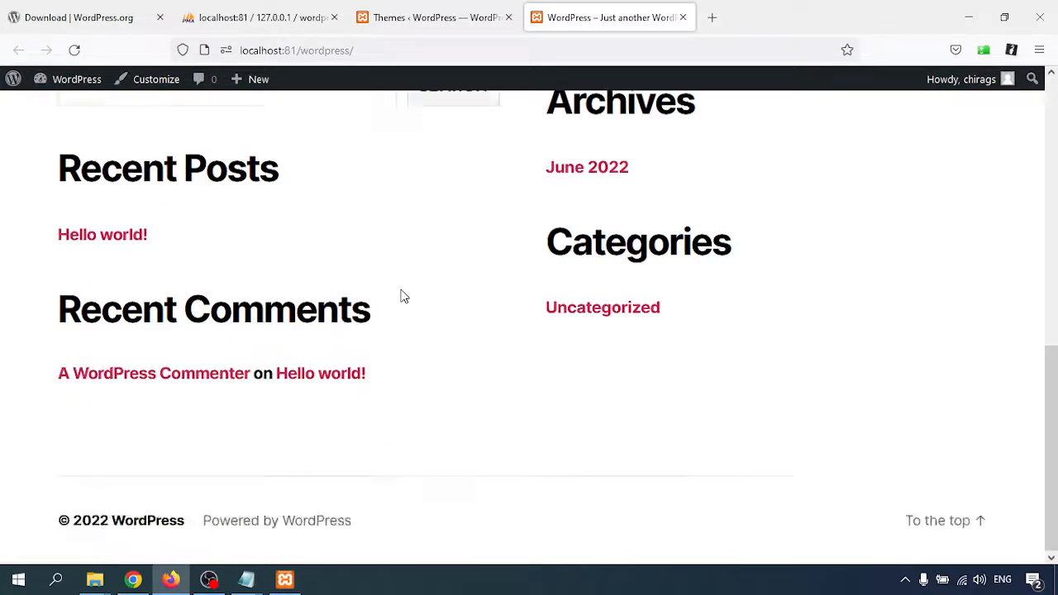
scroll(402, 295, up, 10)
scroll(366, 260, down, 10)
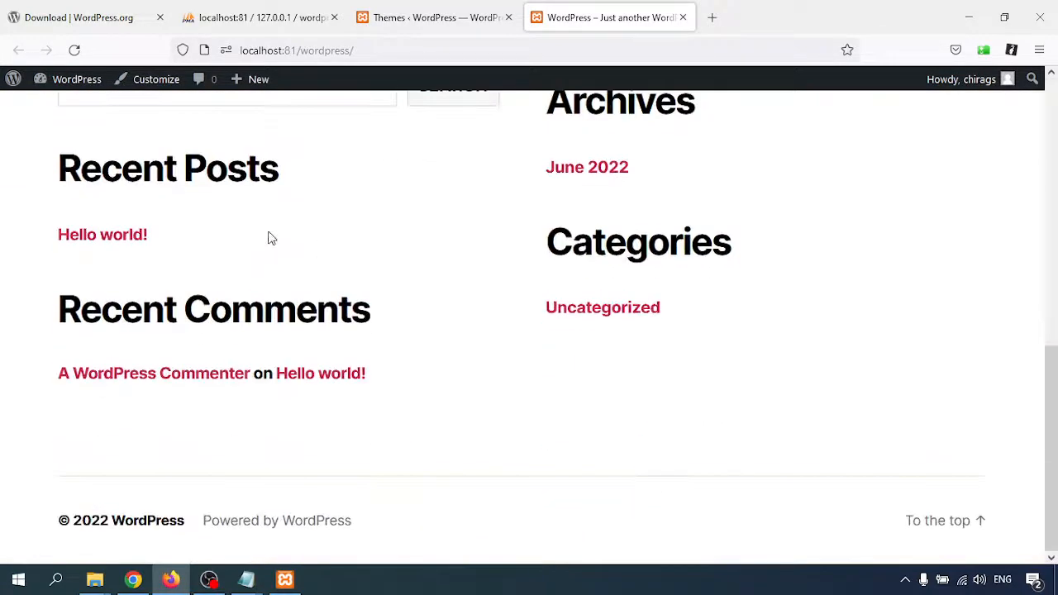
scroll(526, 288, up, 10)
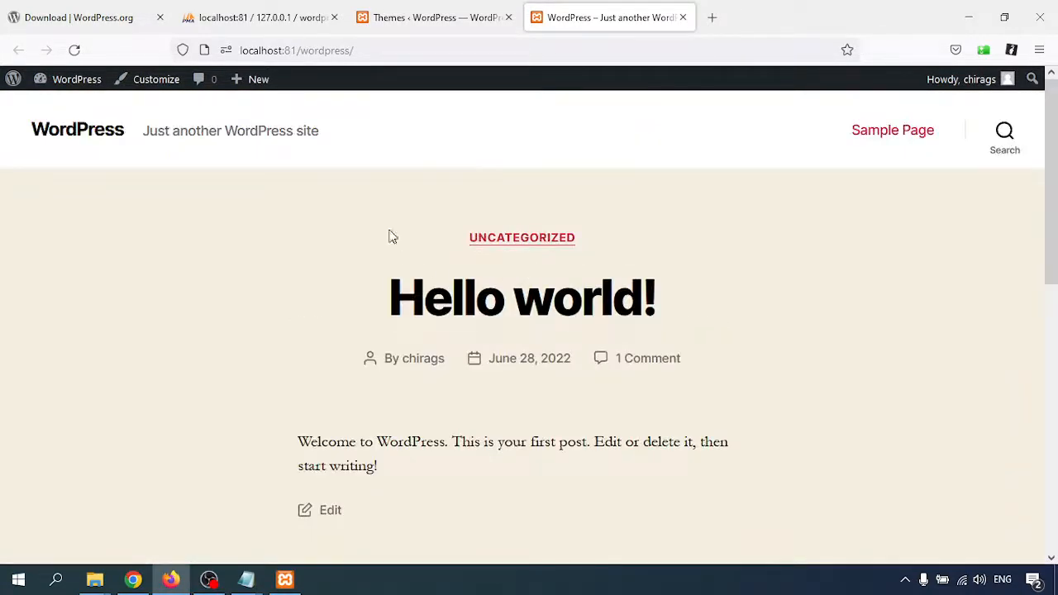
Return to the Themes admin page to check Twenty Twenty is active.
click(449, 17)
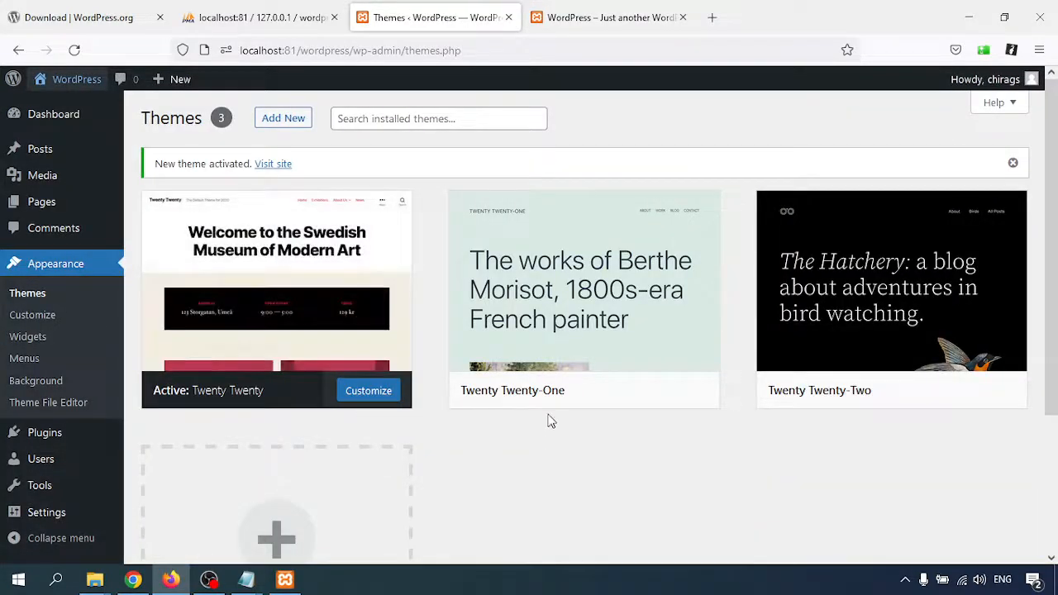
scroll(585, 409, down, 2)
scroll(565, 447, up, 2)
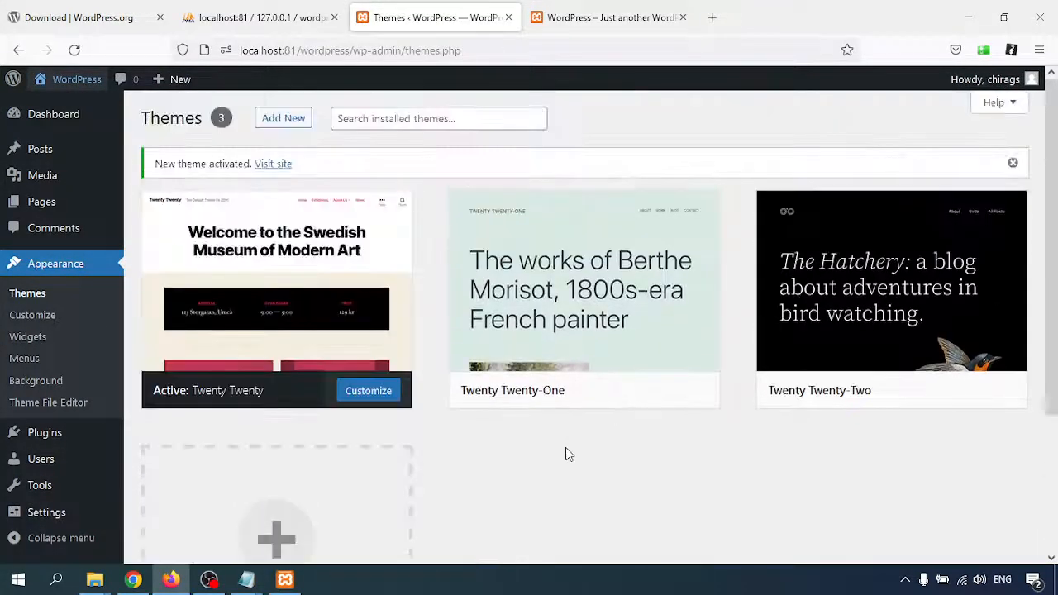